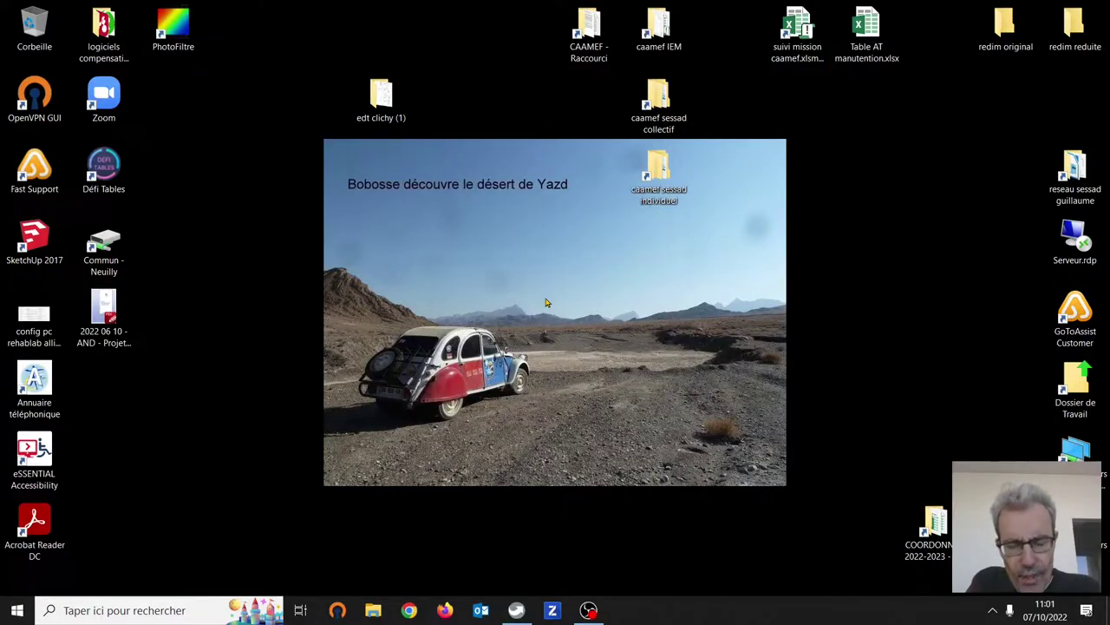
Step: Launch OpenBoard from a system search and switch to its document manager
click(139, 611)
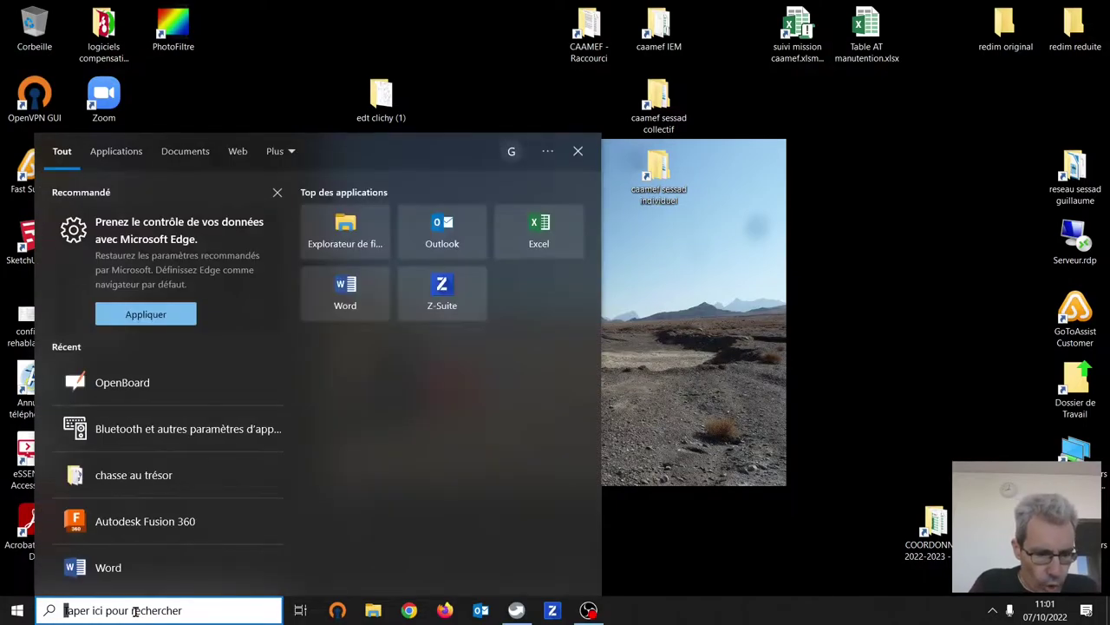
text(open)
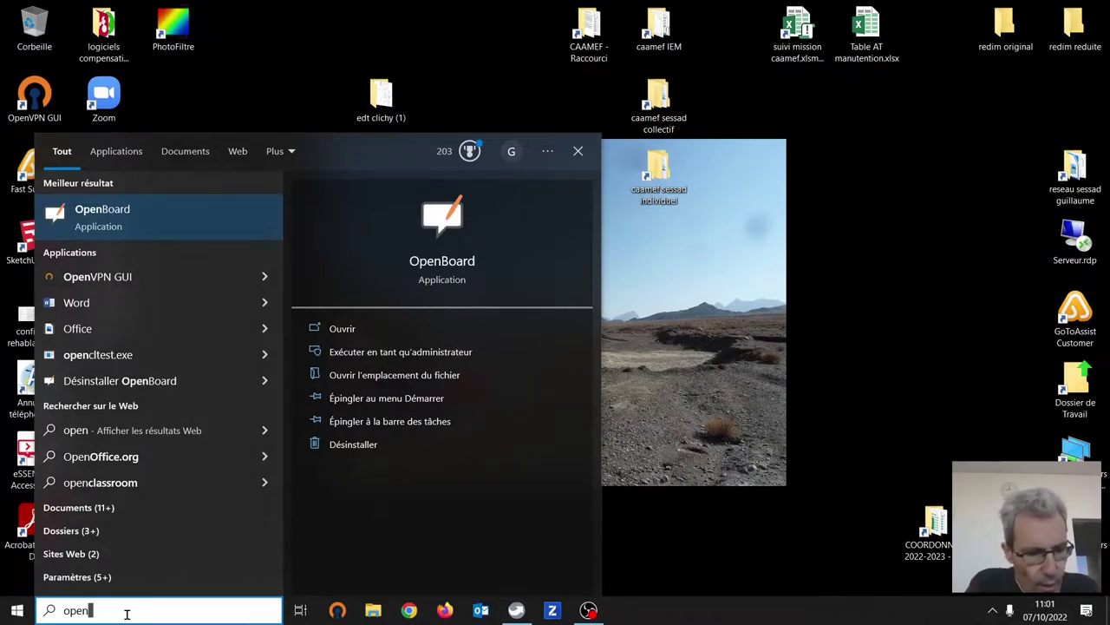
click(100, 219)
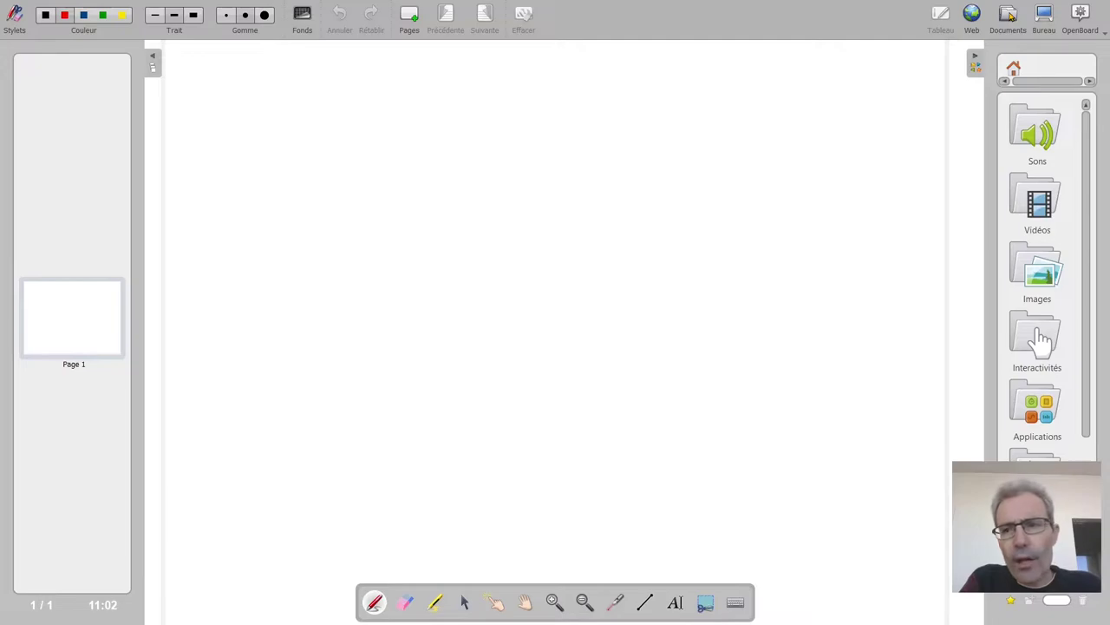
click(1009, 14)
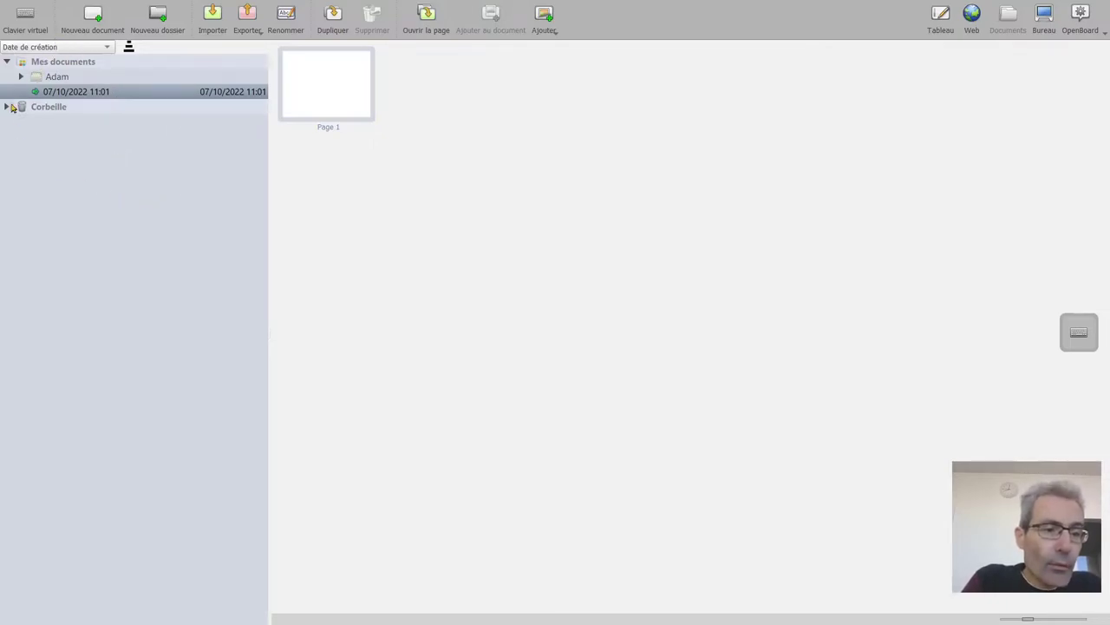
Step: Expand the Corbeille to review its contents and empty it completely
click(39, 110)
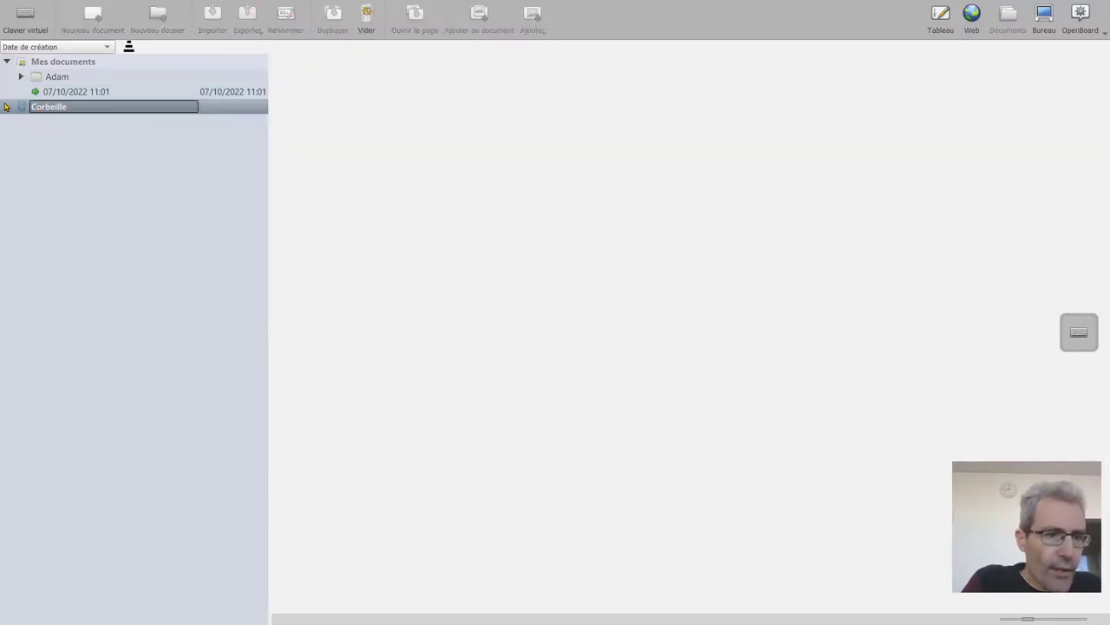
click(8, 107)
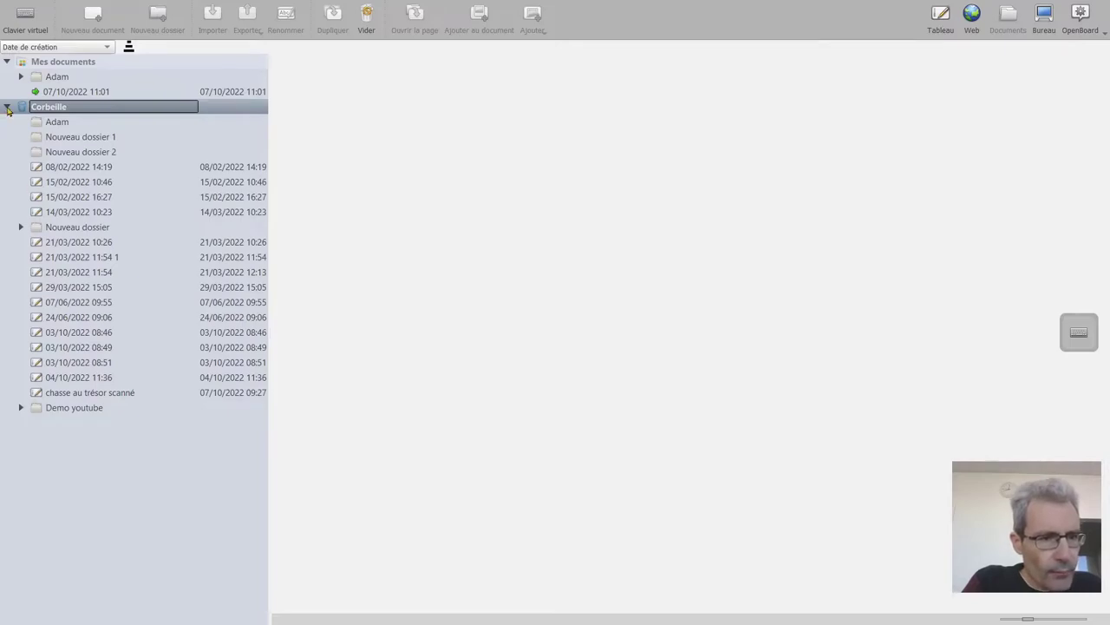
click(91, 141)
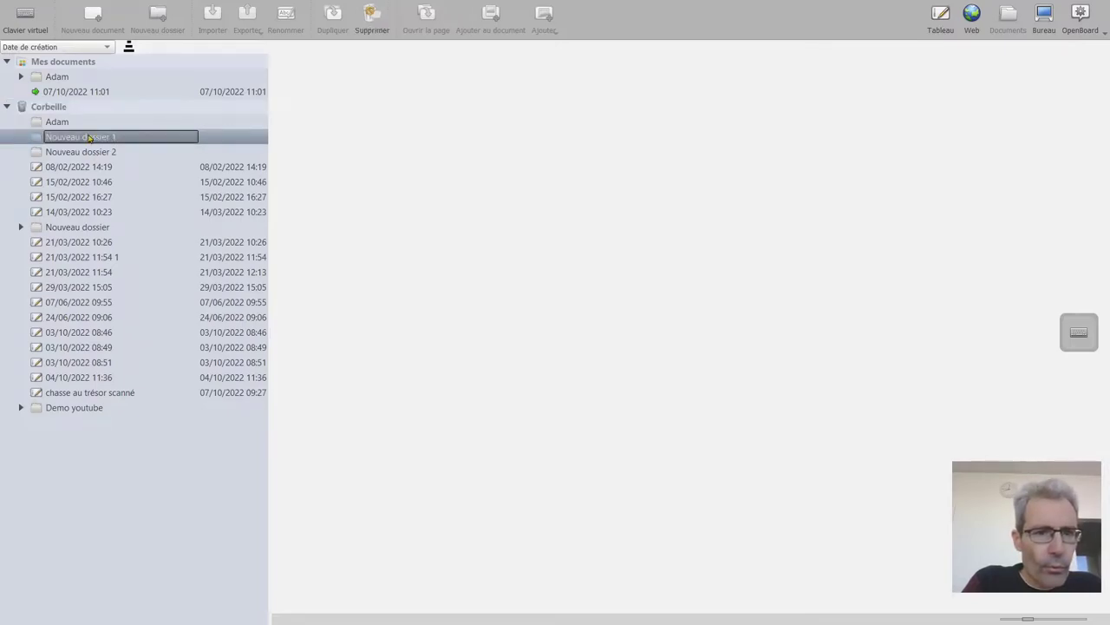
click(35, 106)
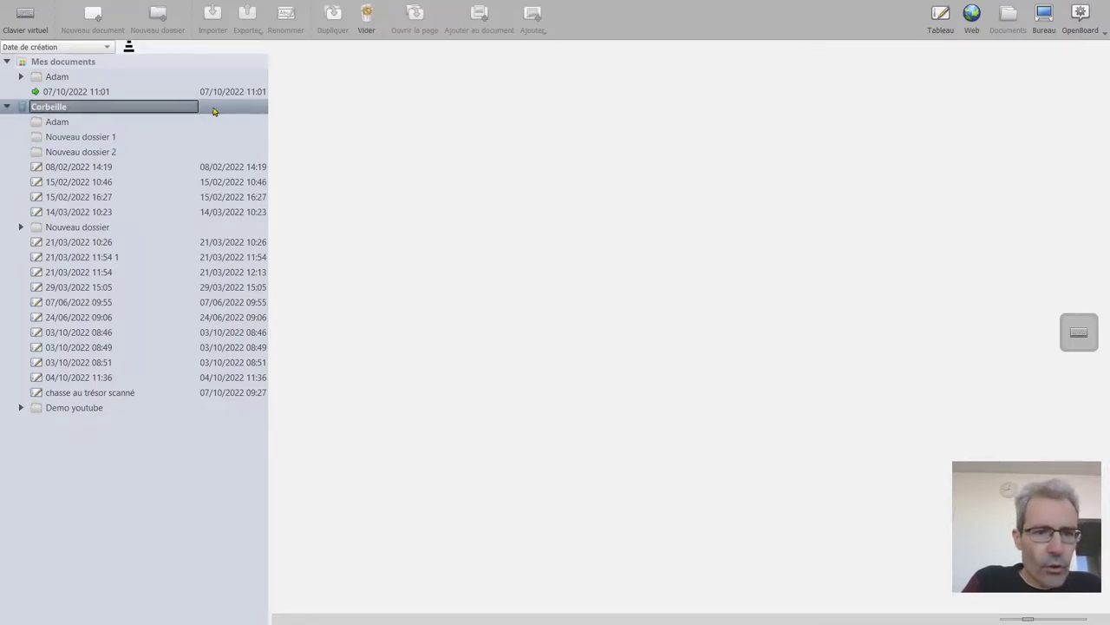
click(368, 15)
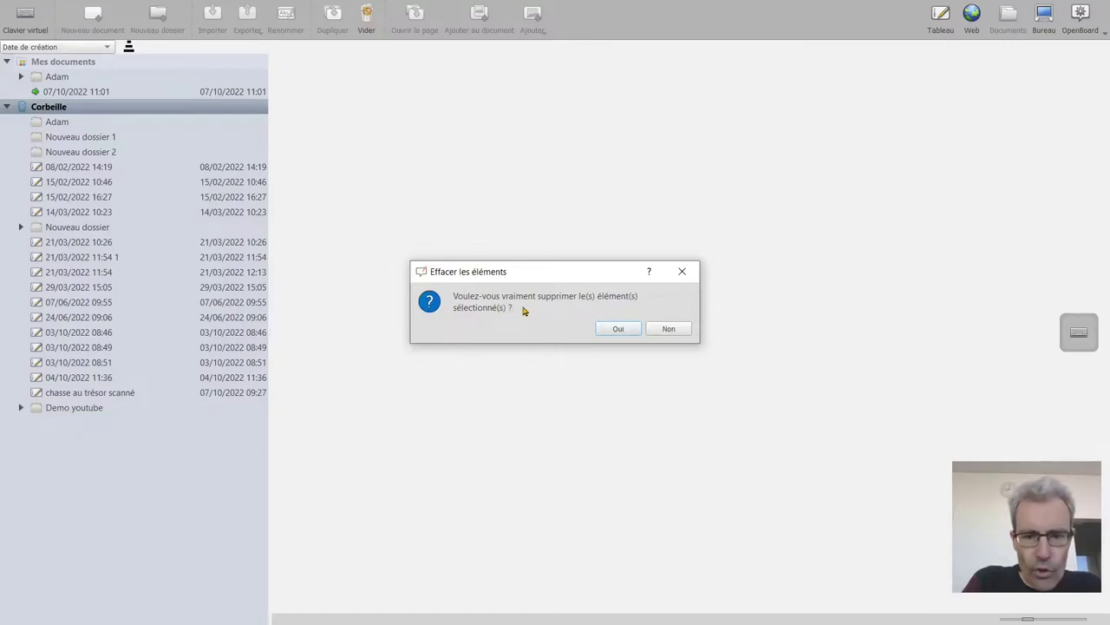
click(616, 330)
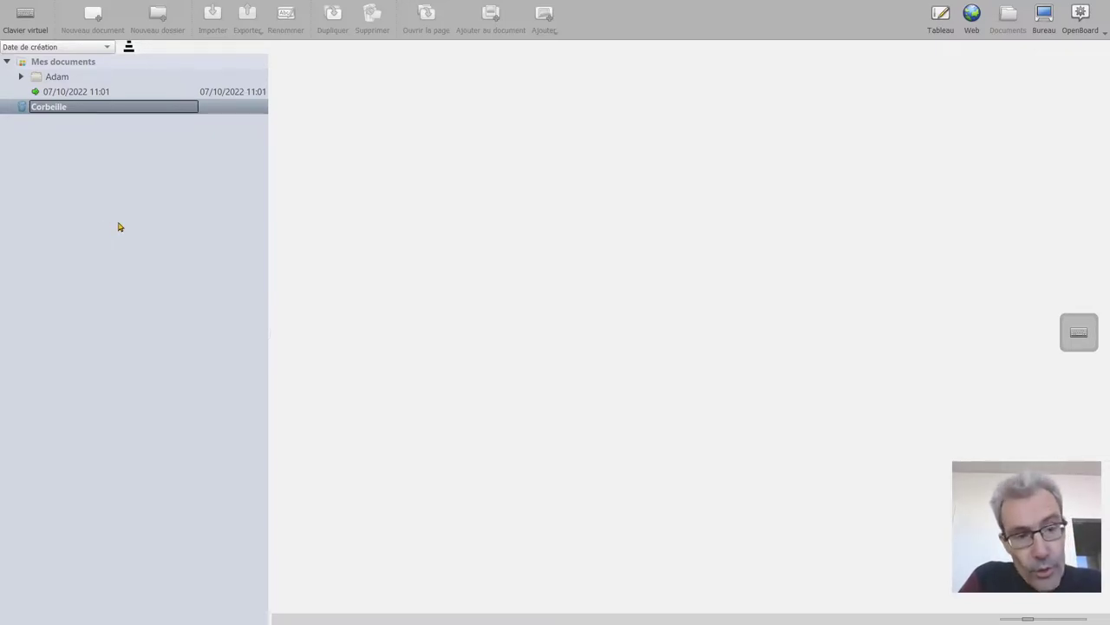
Step: Create a new folder named "Demo youtube" directly under Mes documents
click(64, 62)
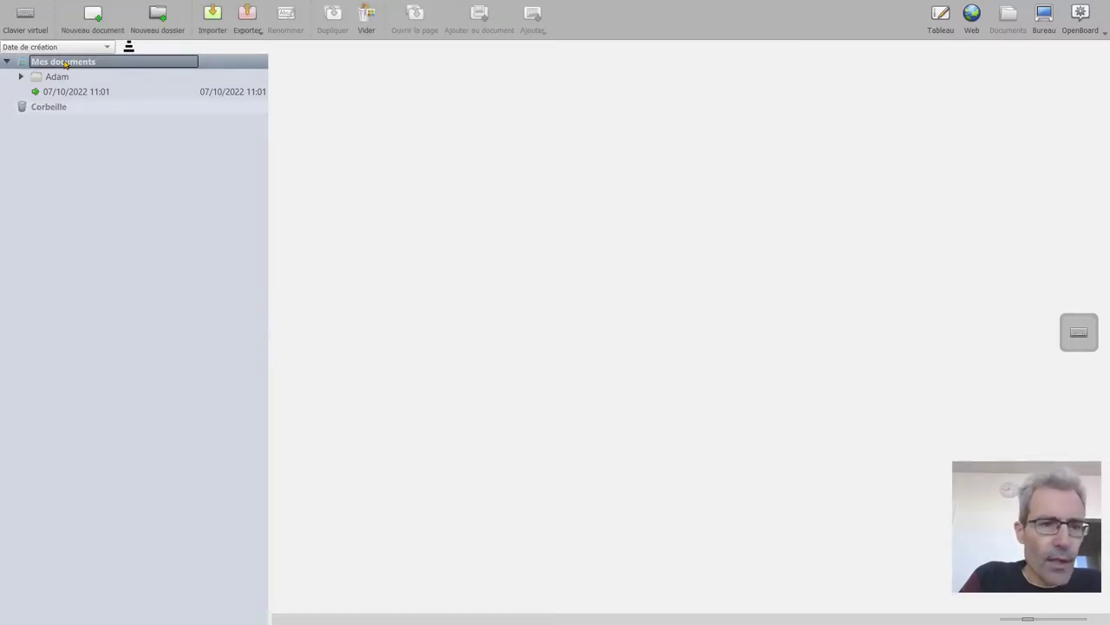
click(158, 17)
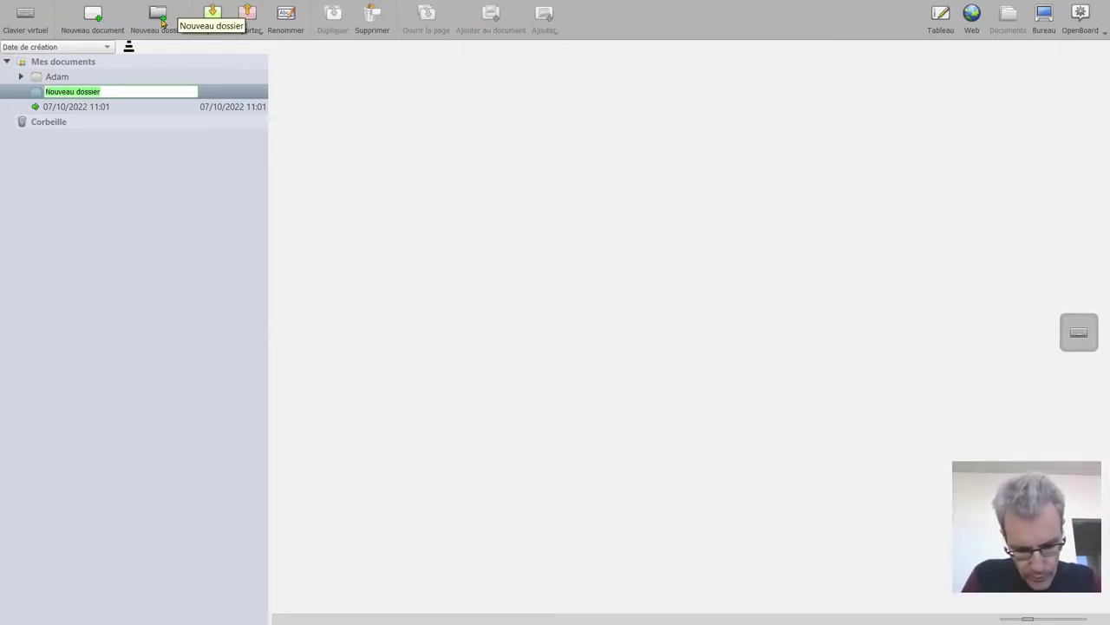
text(Demo )
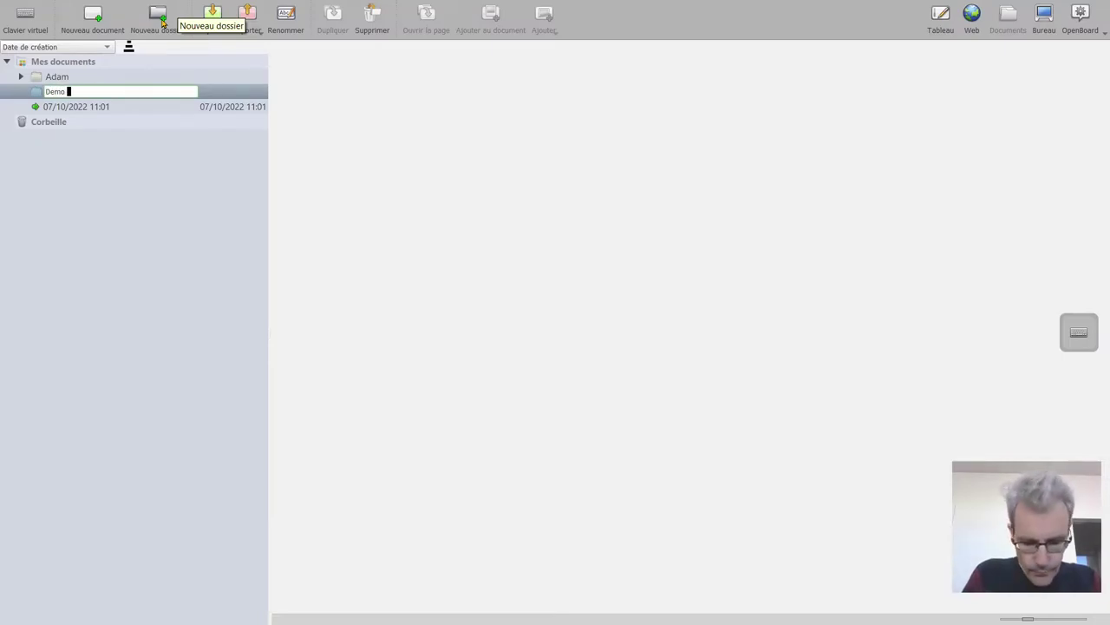
text(youtube)
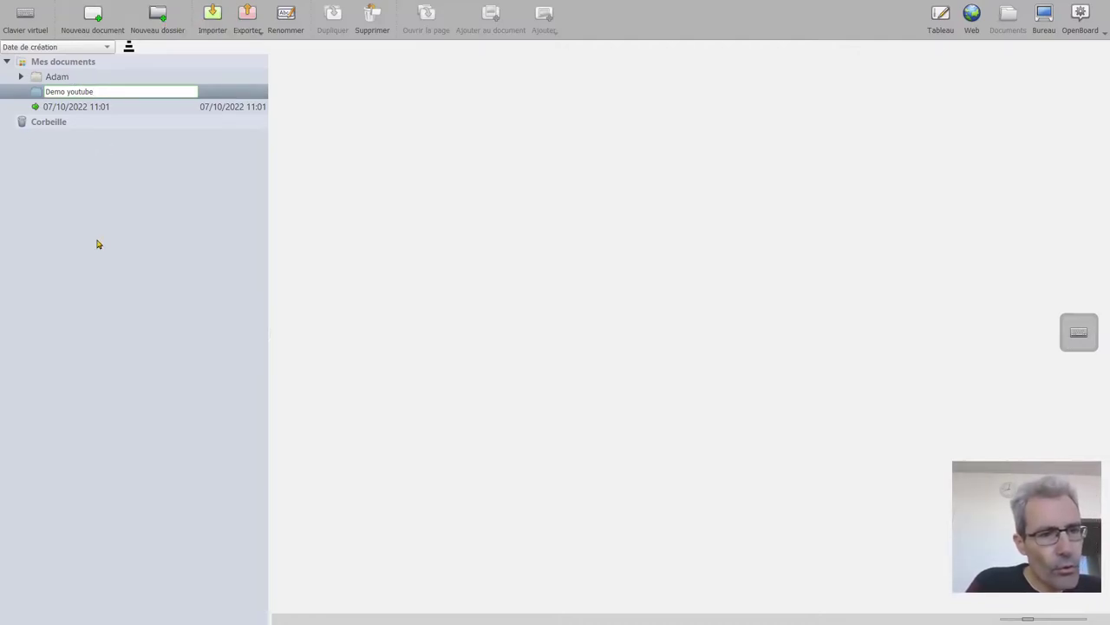
key(Return)
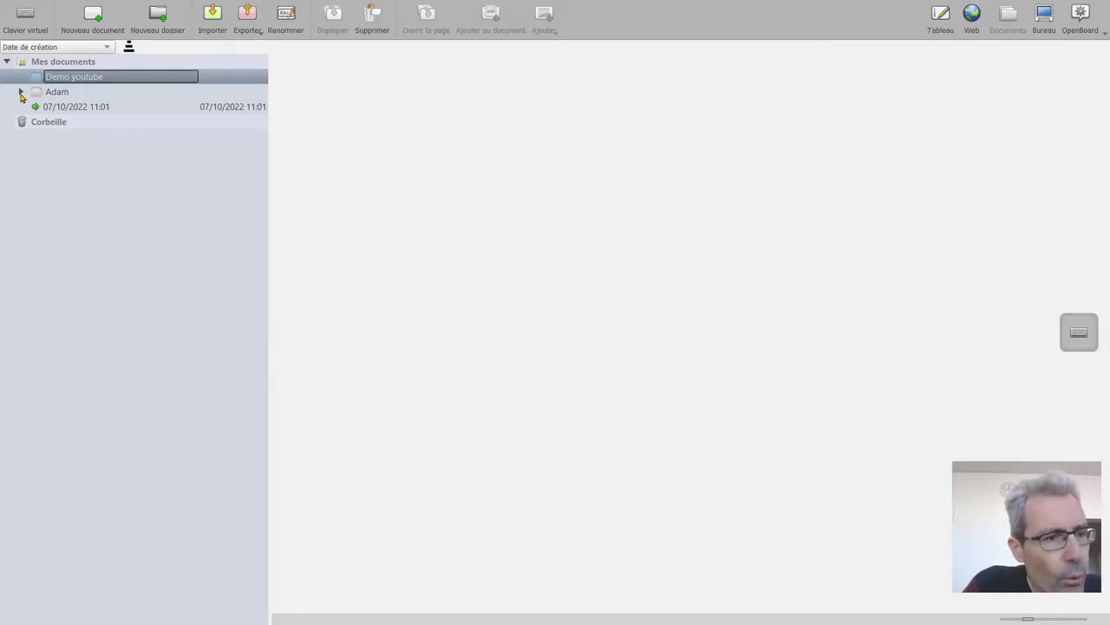
Step: Import the image utiliserlecompas1.jpg from Téléchargements into the Demo youtube folder, reviewing the supported file formats
triple_click(68, 81)
click(49, 79)
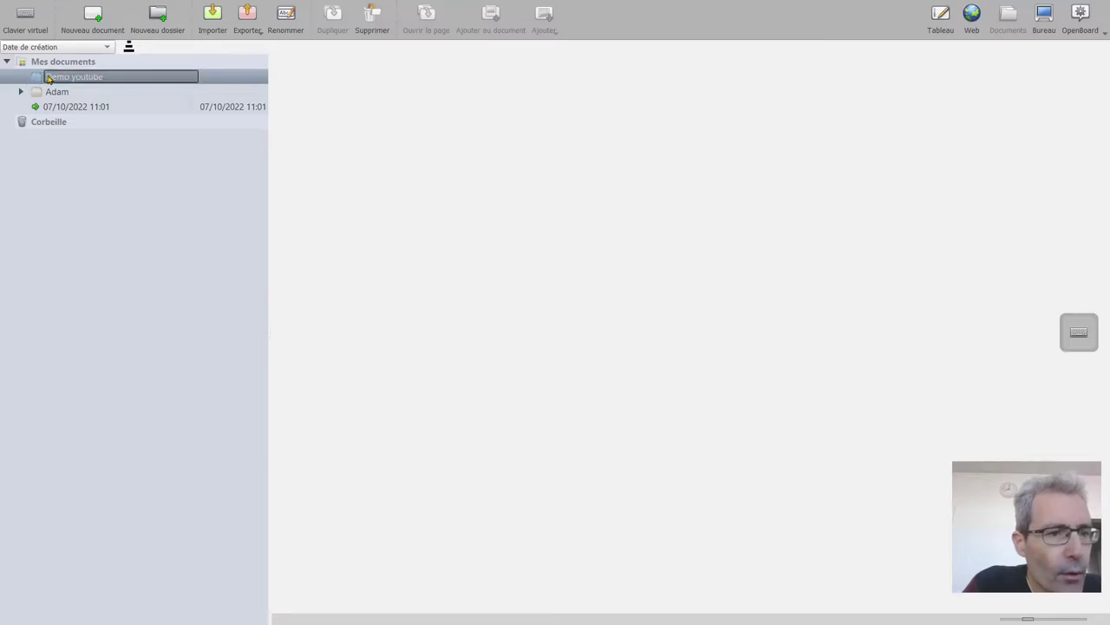
click(22, 92)
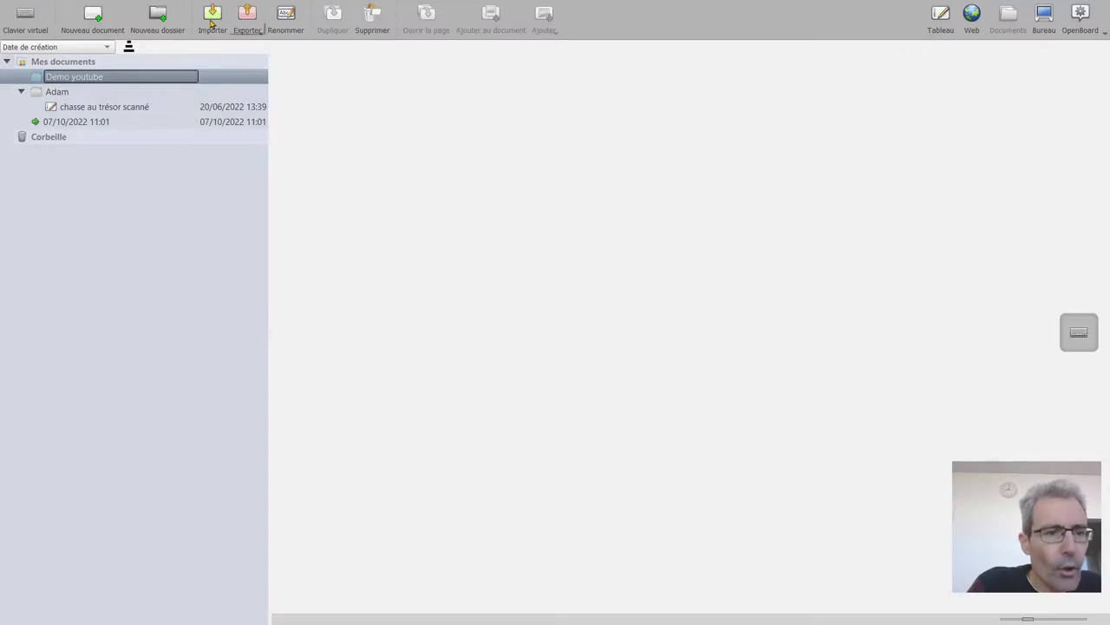
click(214, 27)
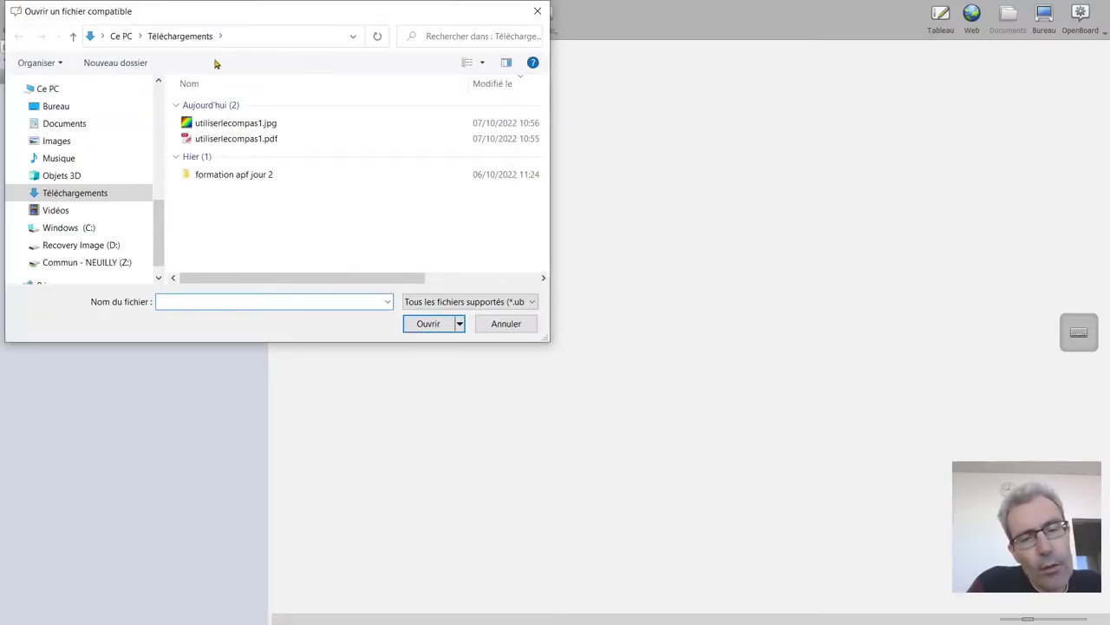
drag(148, 16, 464, 180)
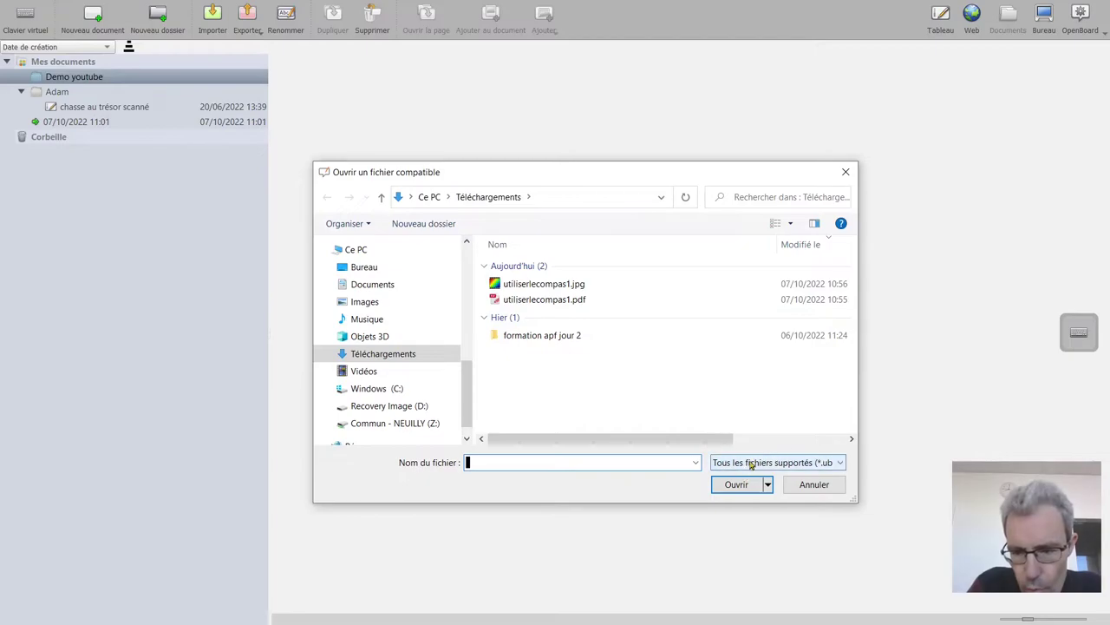
click(781, 465)
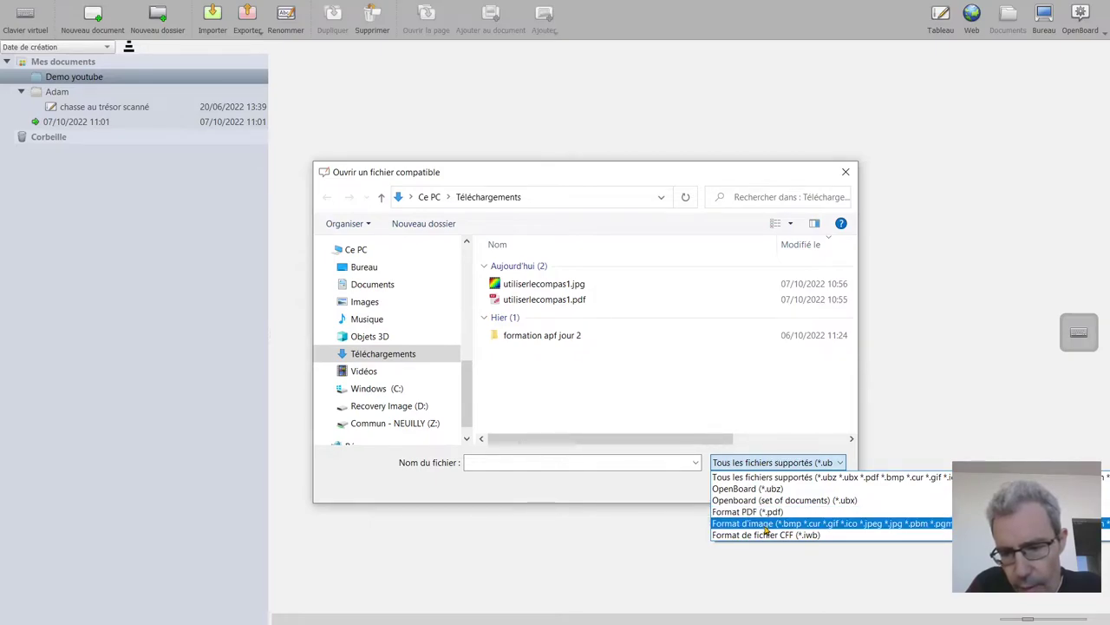
click(678, 400)
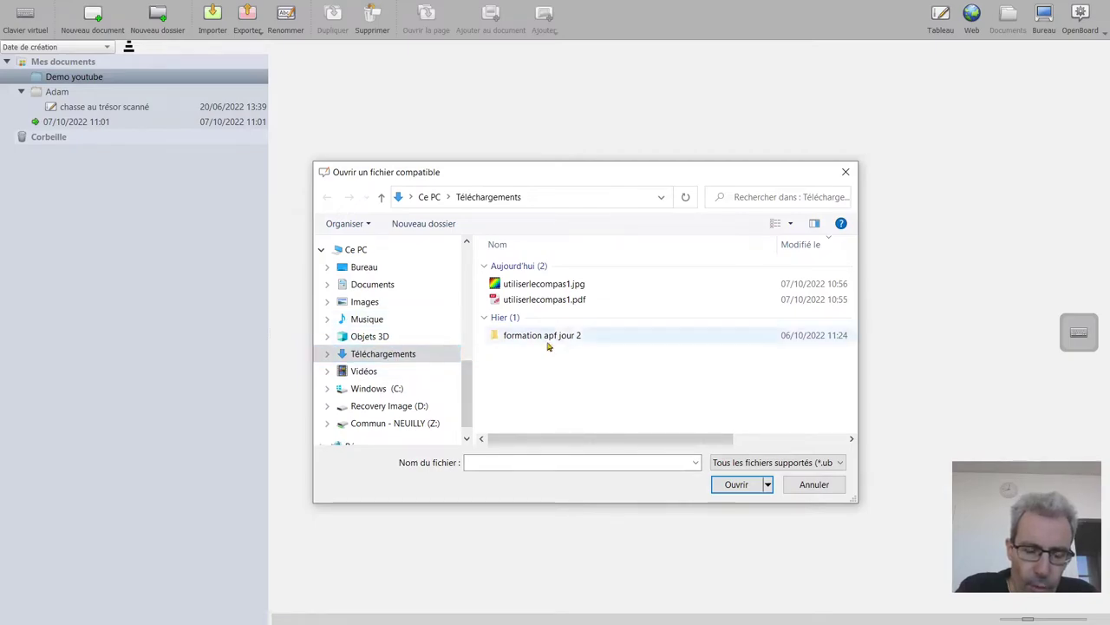
click(382, 357)
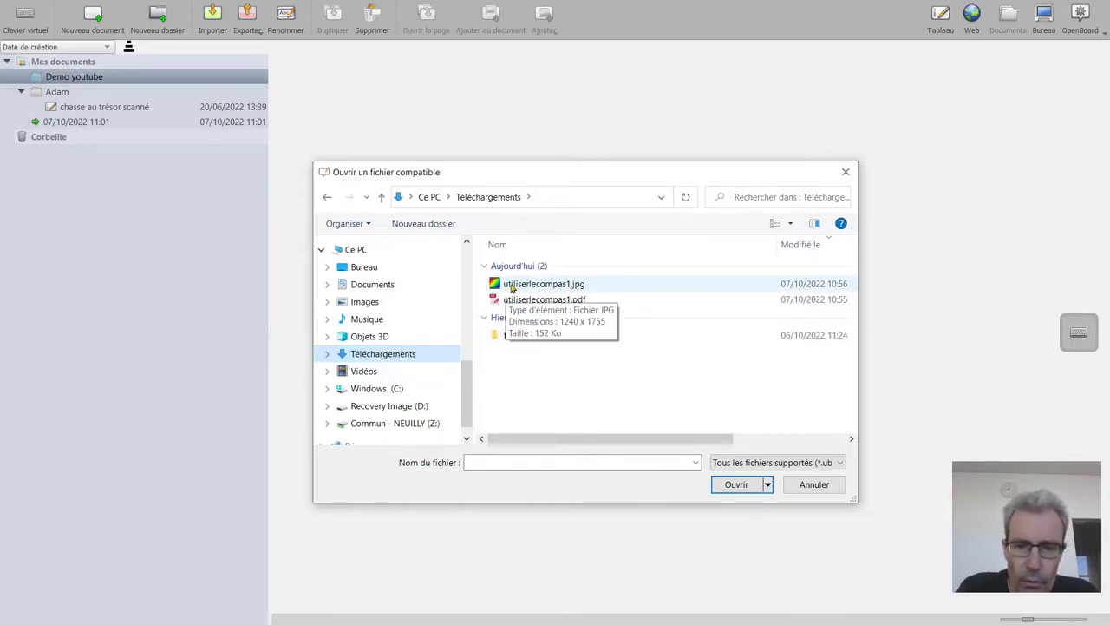
click(557, 286)
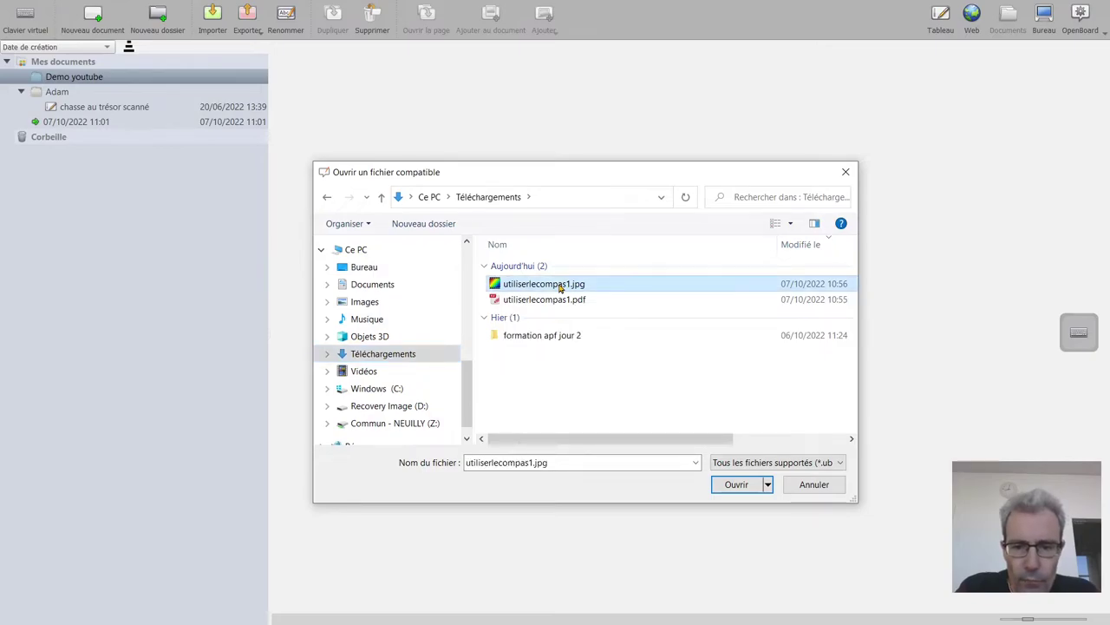
click(738, 485)
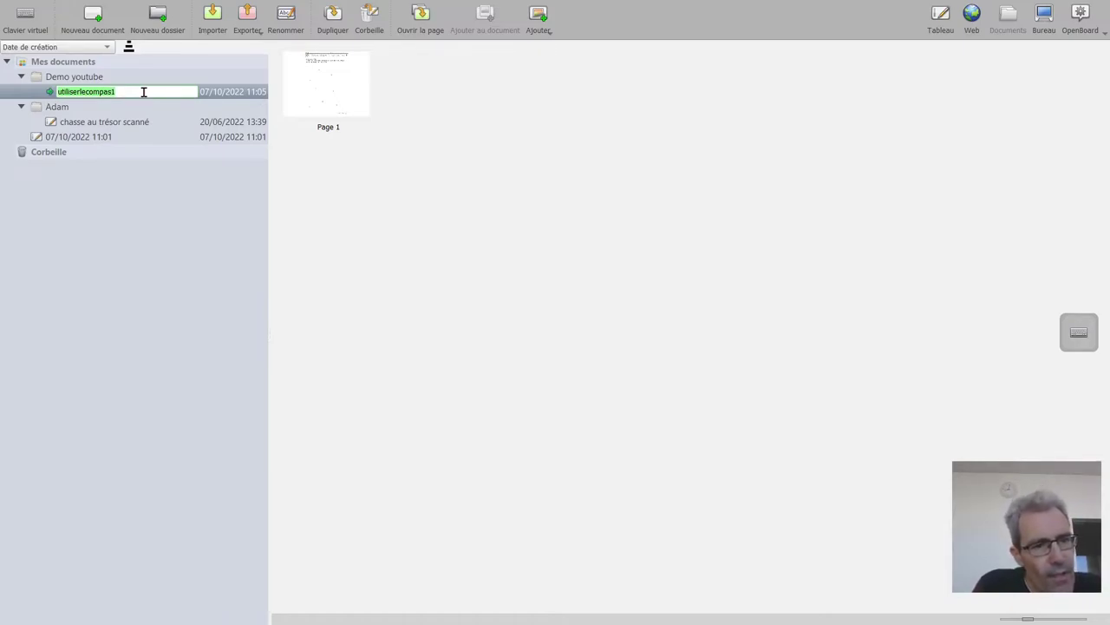
text(u)
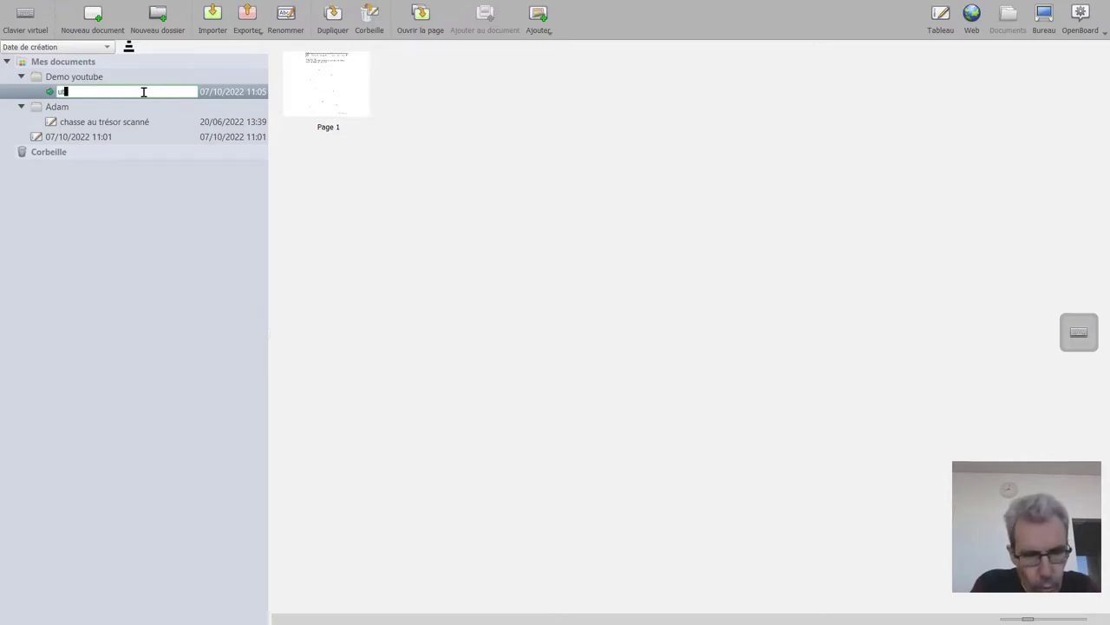
text(tiliser le compas)
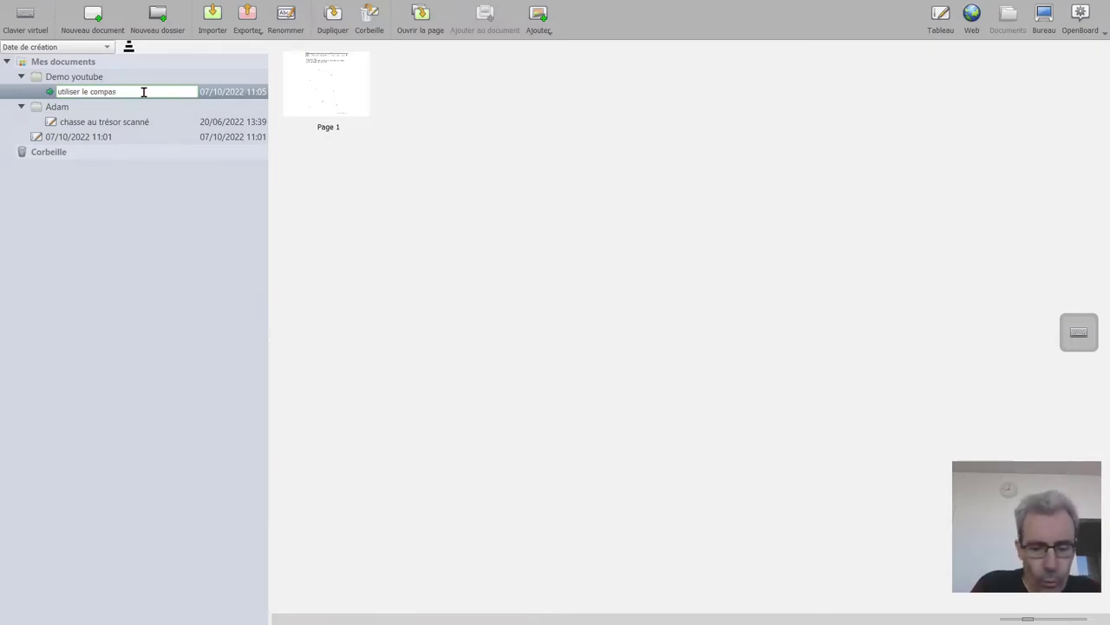
key(BackSpace)
key(BackSpace)
key(BackSpace)
key(BackSpace)
key(BackSpace)
key(BackSpace)
key(BackSpace)
key(BackSpace)
key(BackSpace)
key(BackSpace)
key(BackSpace)
key(BackSpace)
key(BackSpace)
key(BackSpace)
key(BackSpace)
key(BackSpace)
key(BackSpace)
key(BackSpace)
Step: Name the imported document "compas_1"
text(compas_1)
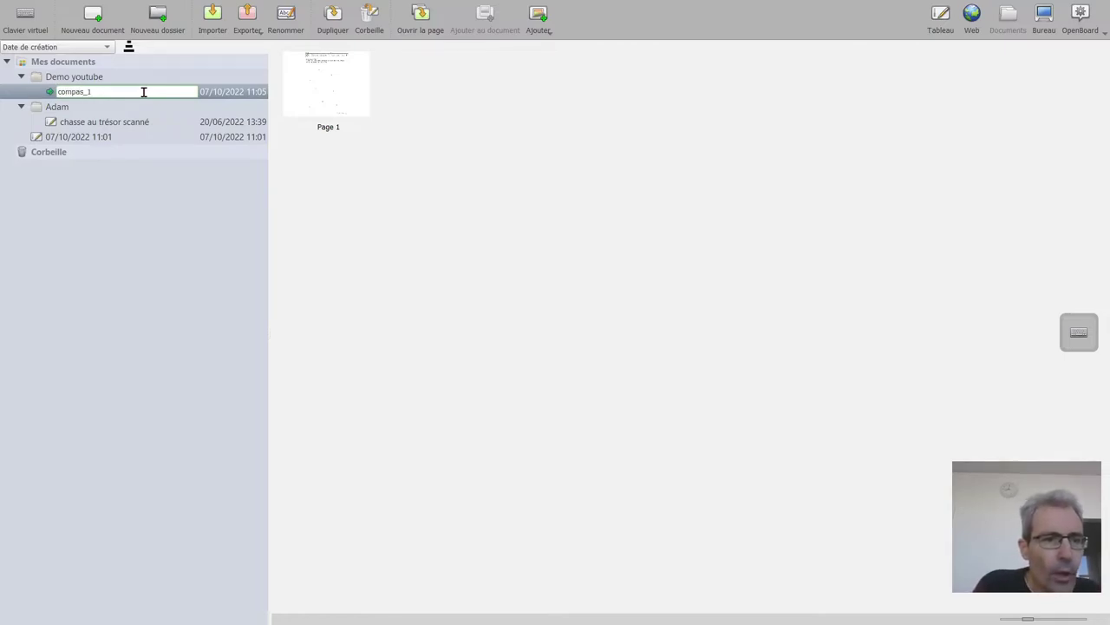
key(Return)
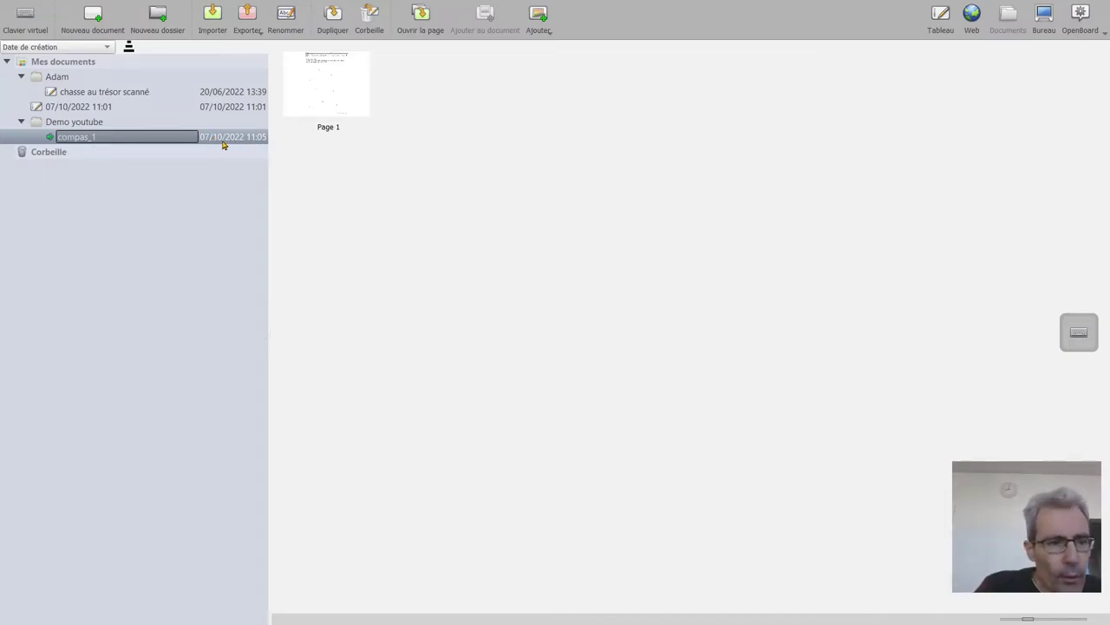
Step: Collapse the first subfolder of Mes documents and fold and unfold Demo youtube to view its document
click(22, 122)
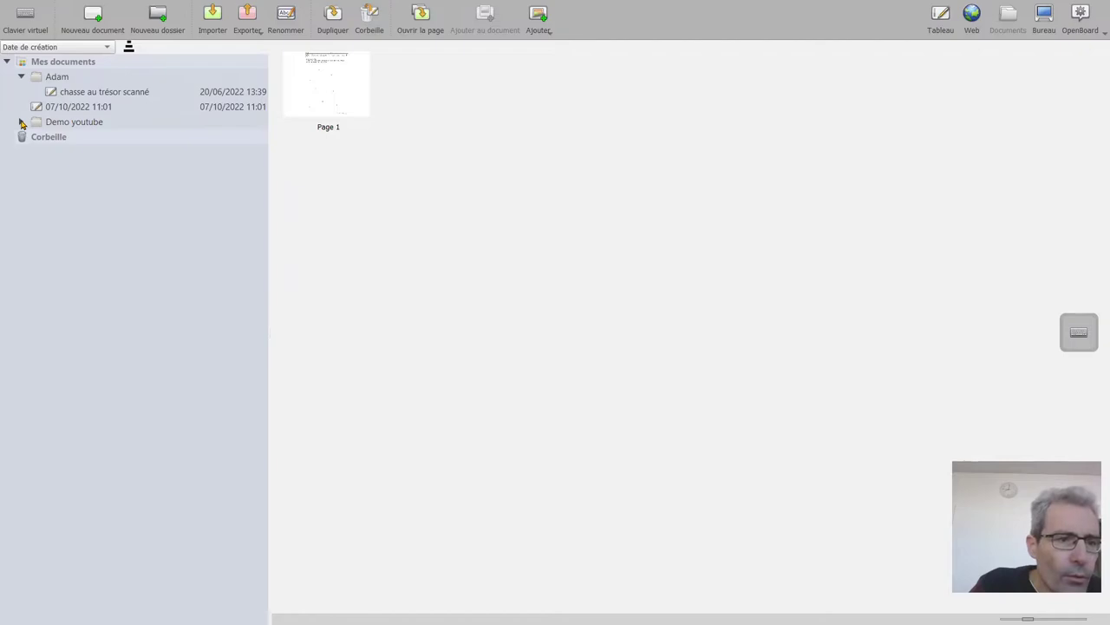
click(22, 122)
click(21, 77)
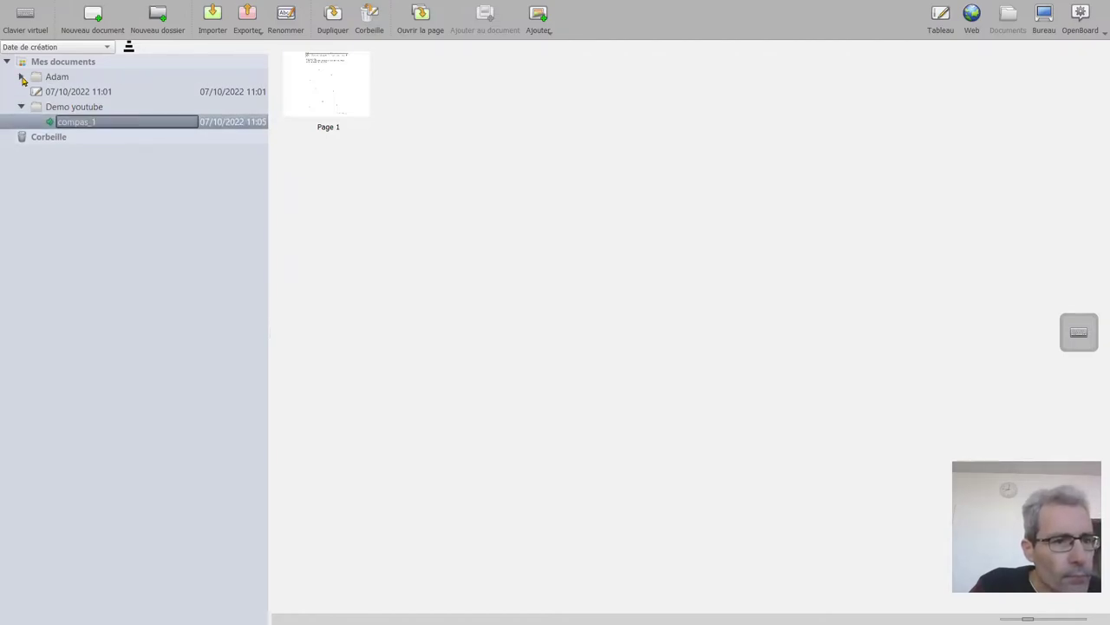
click(21, 107)
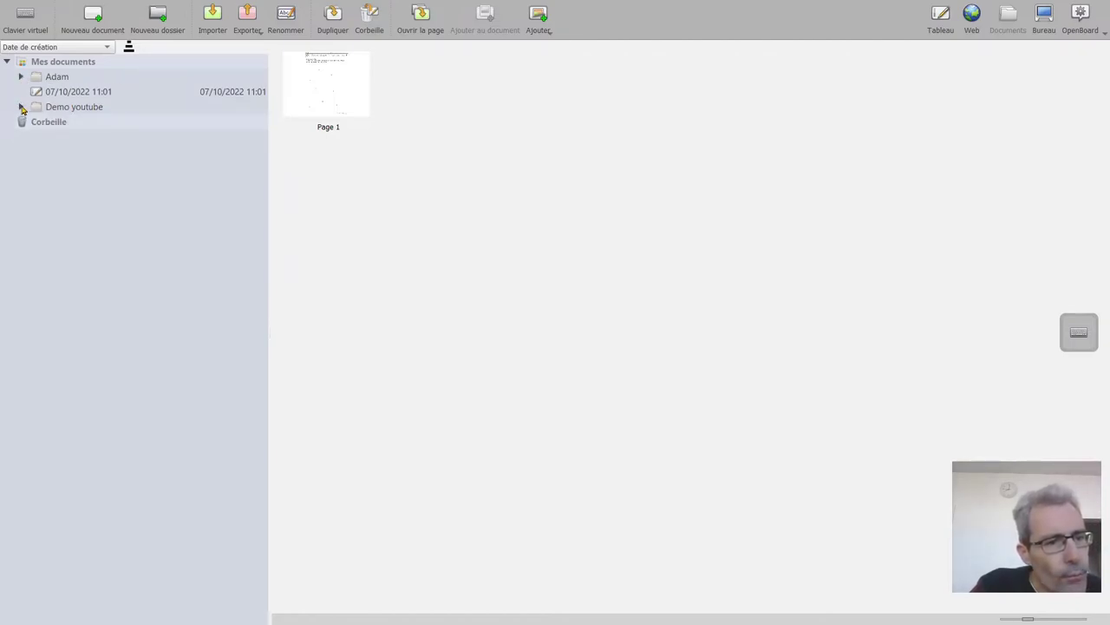
click(22, 107)
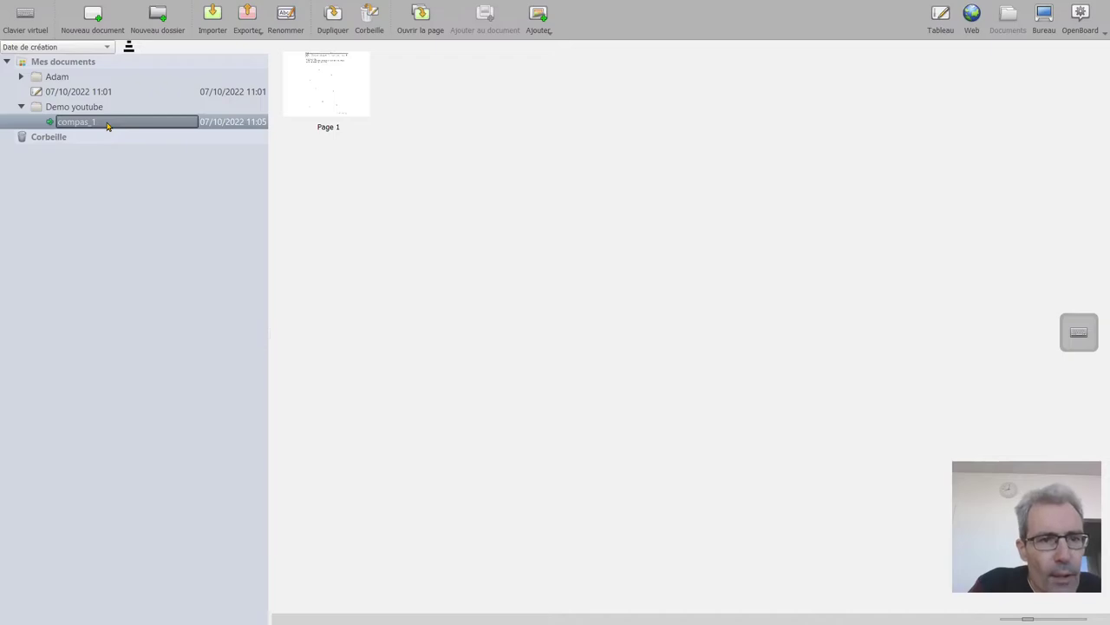
Step: Import the image exo_grande ours.png from the Geogebra subfolder of formation apf jour 2, keeping its suggested document name
click(136, 185)
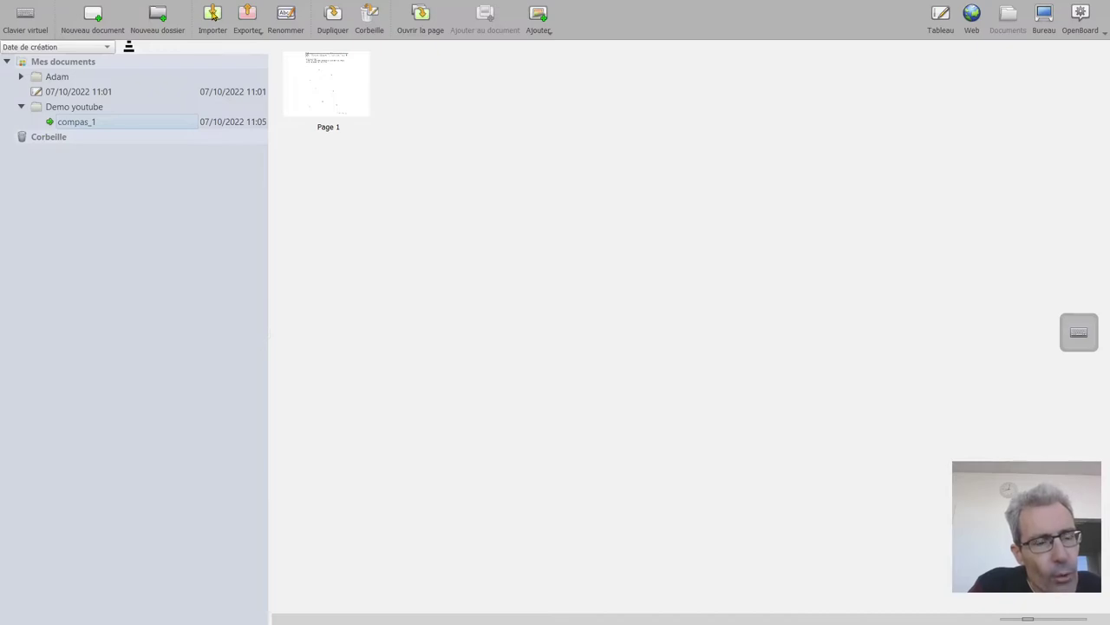
click(213, 15)
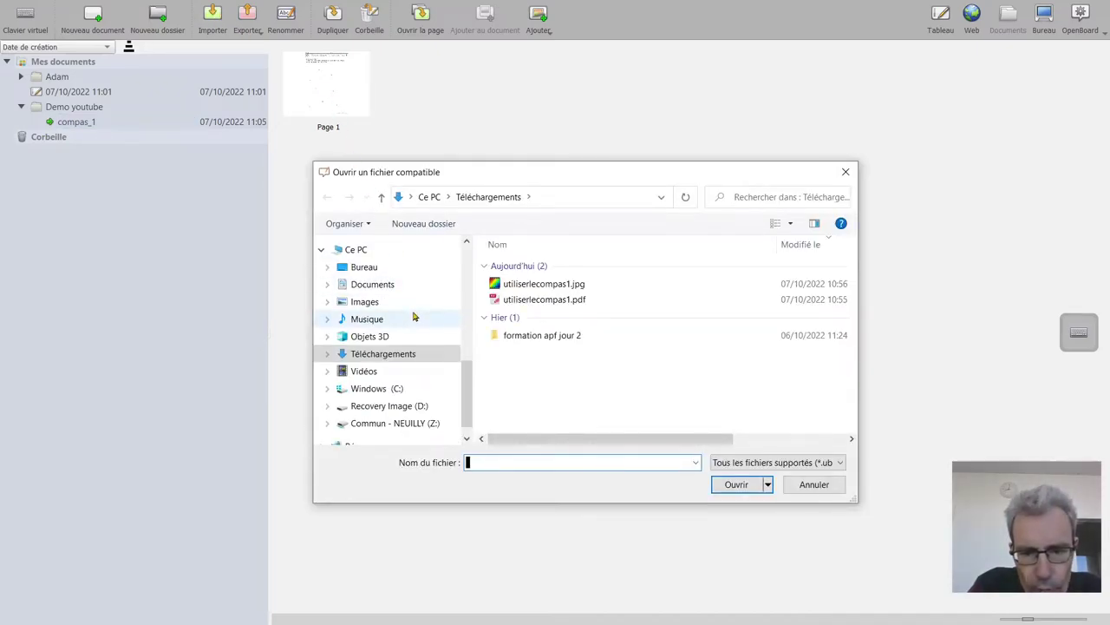
click(540, 340)
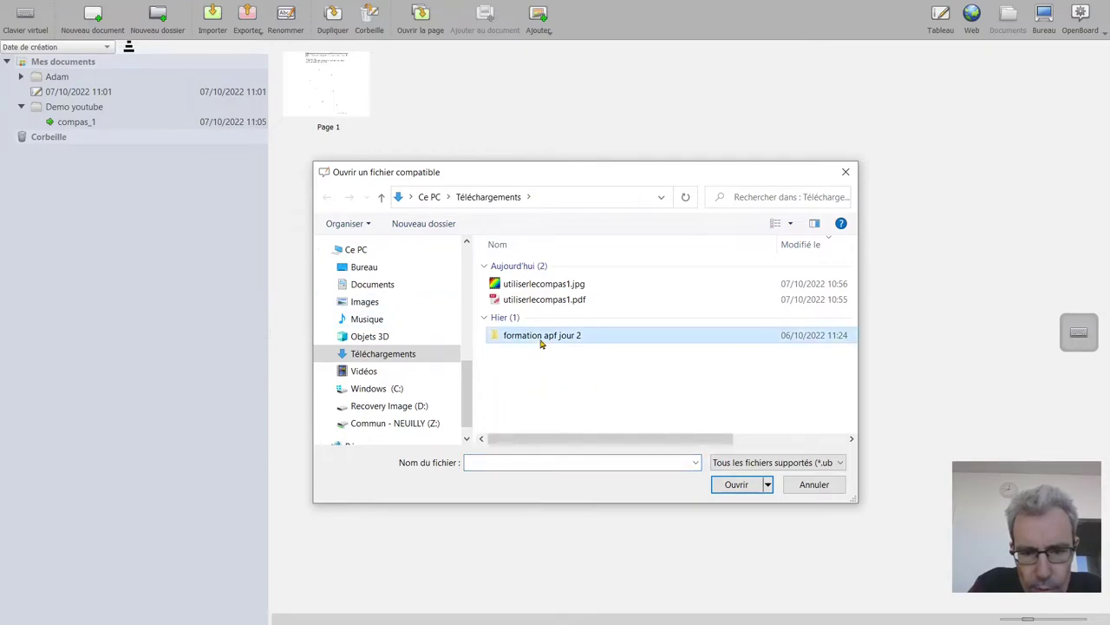
double_click(539, 340)
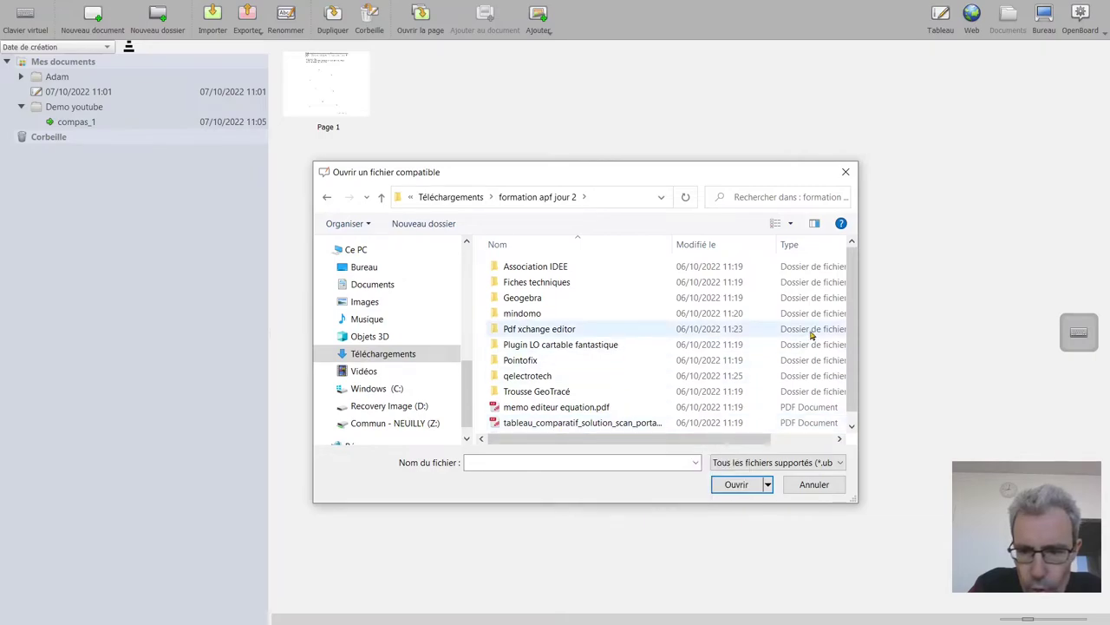
double_click(533, 299)
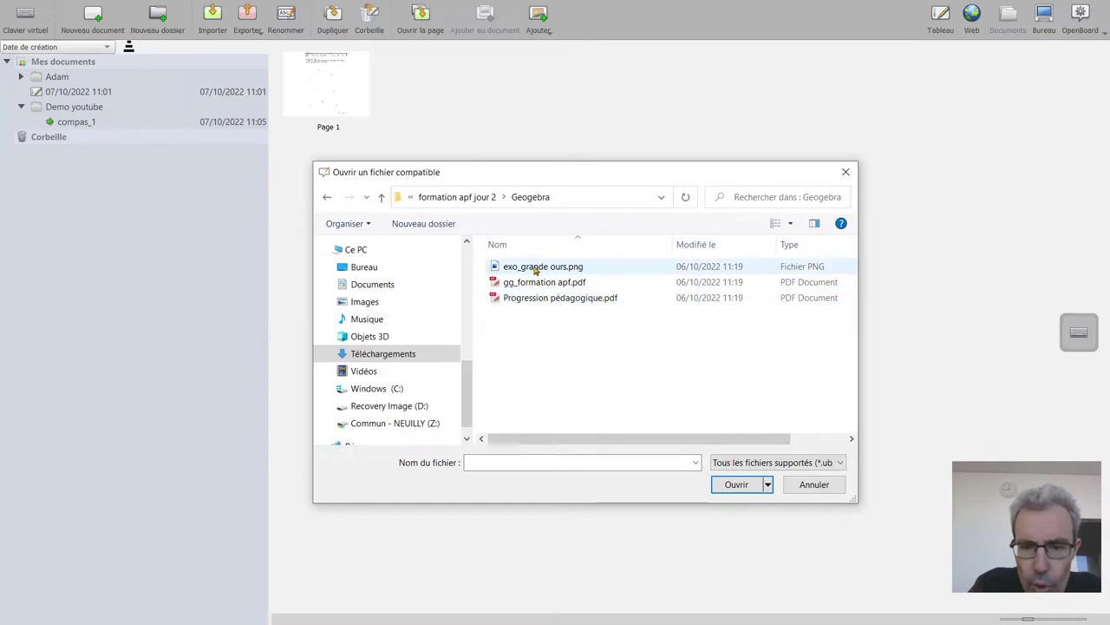
click(535, 271)
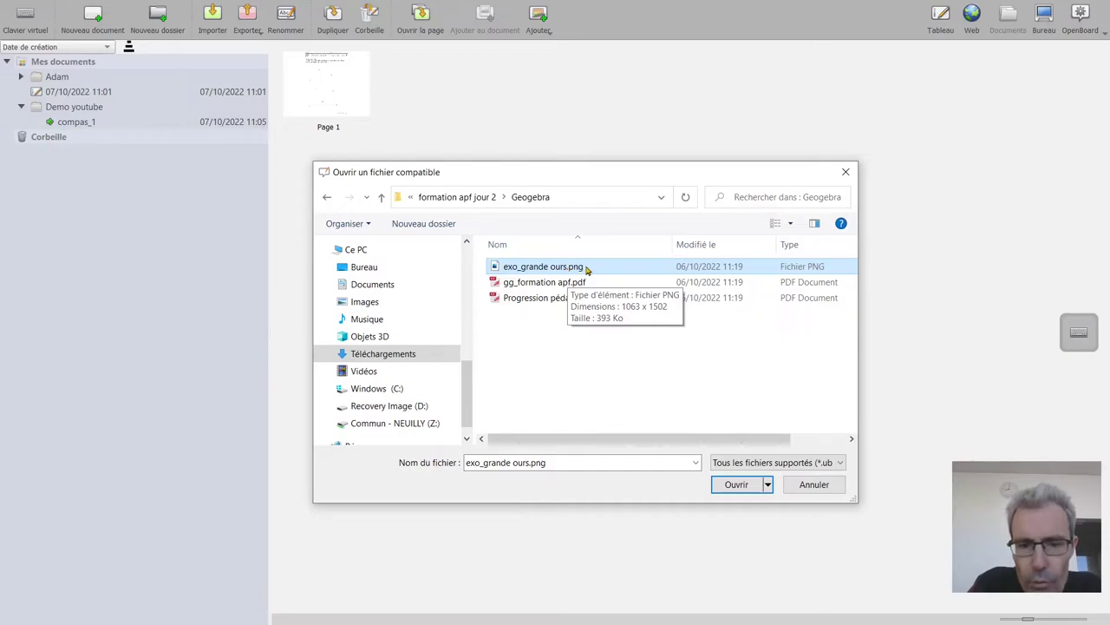
click(740, 486)
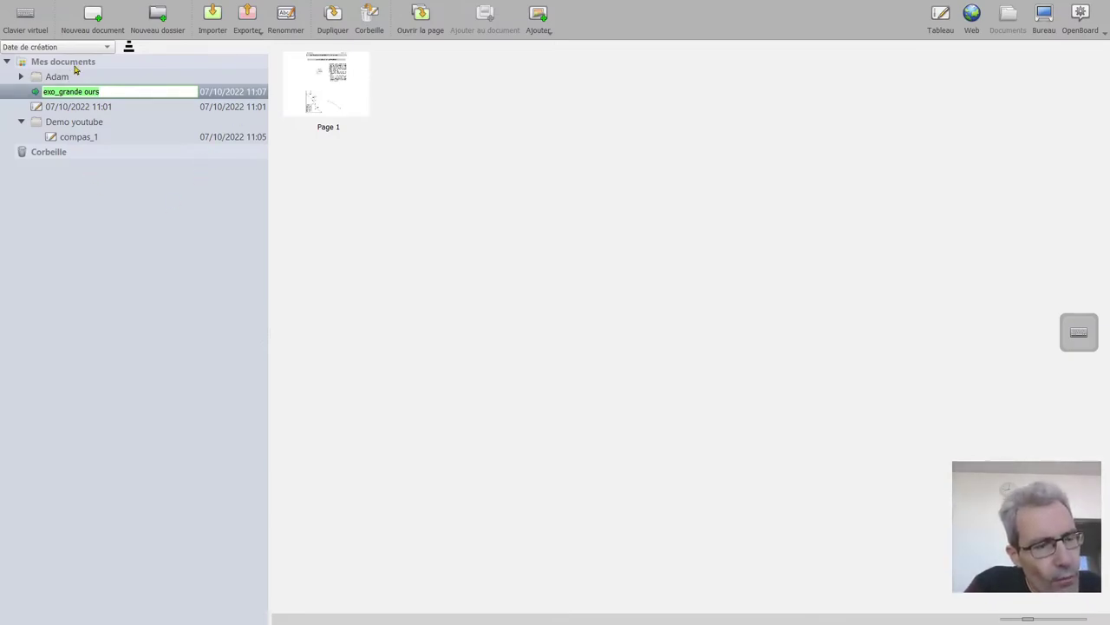
click(74, 126)
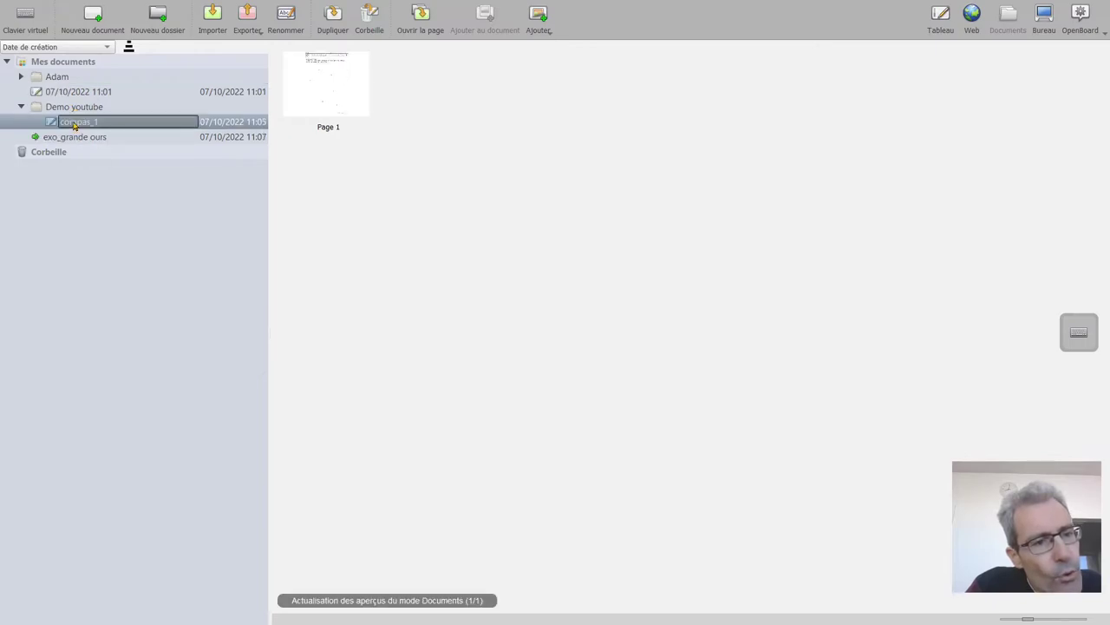
Step: Compare the page previews of the compas_1 and exo_grande ours documents and check where each sits in the document tree
click(62, 78)
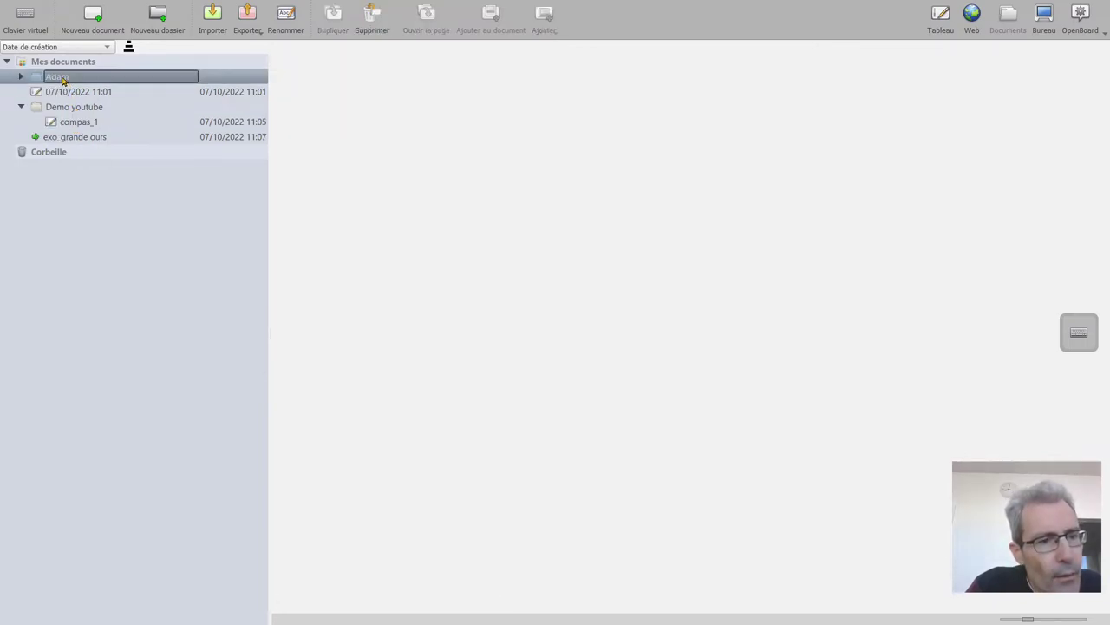
click(75, 139)
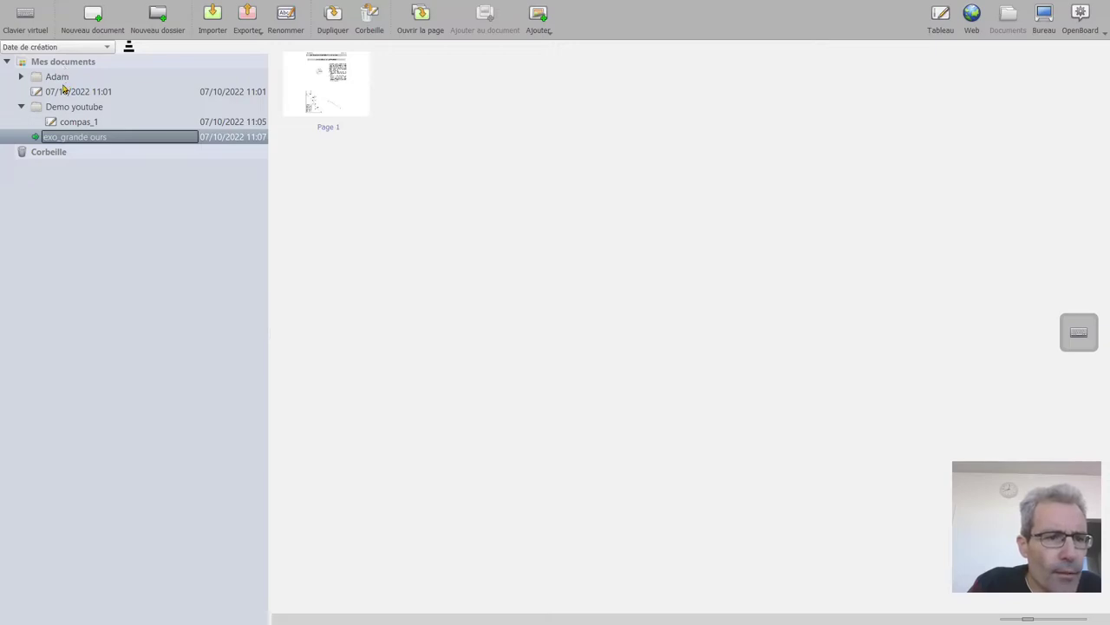
click(172, 199)
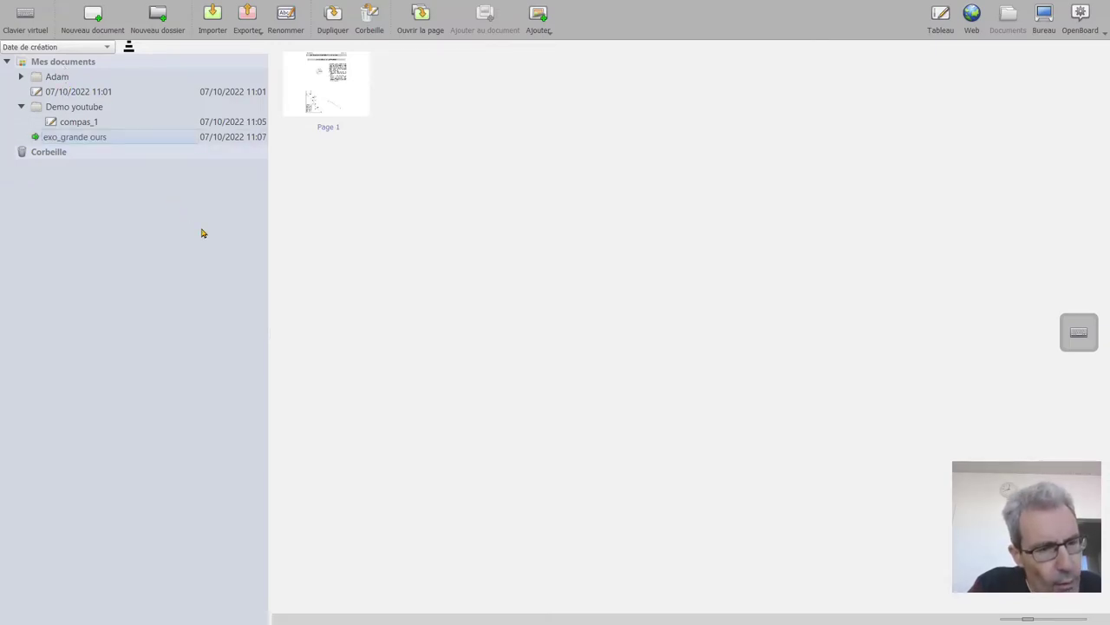
click(77, 123)
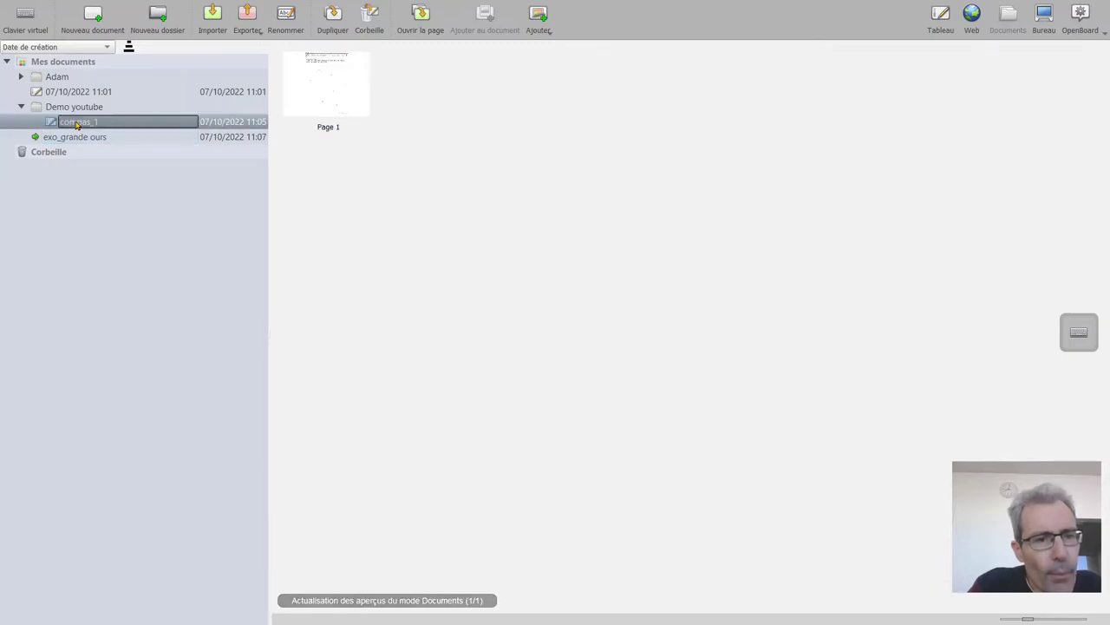
click(338, 87)
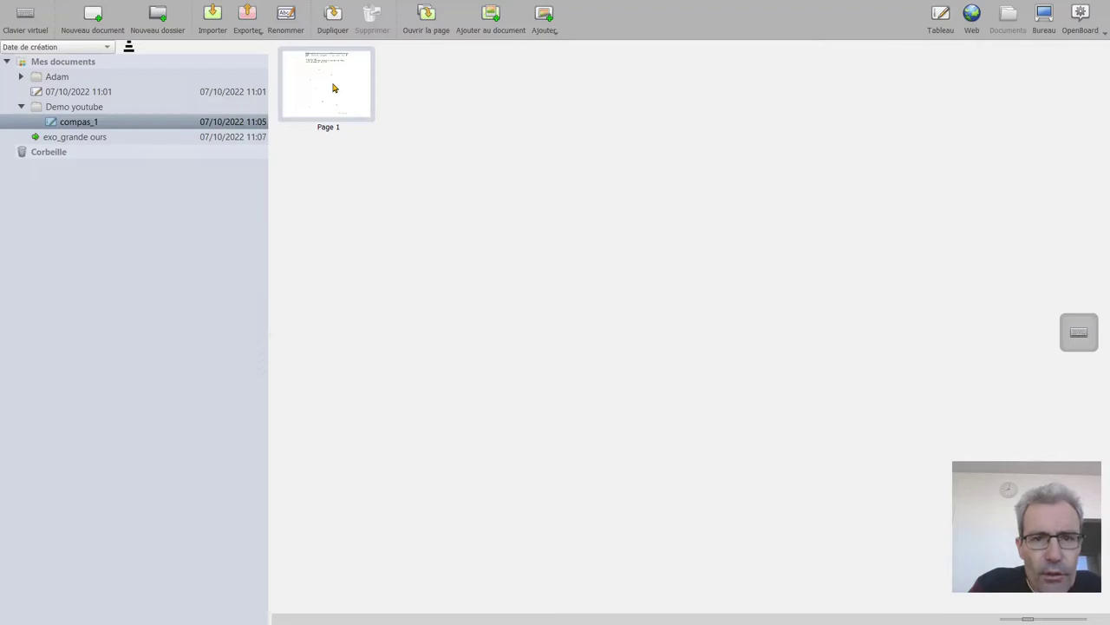
click(79, 141)
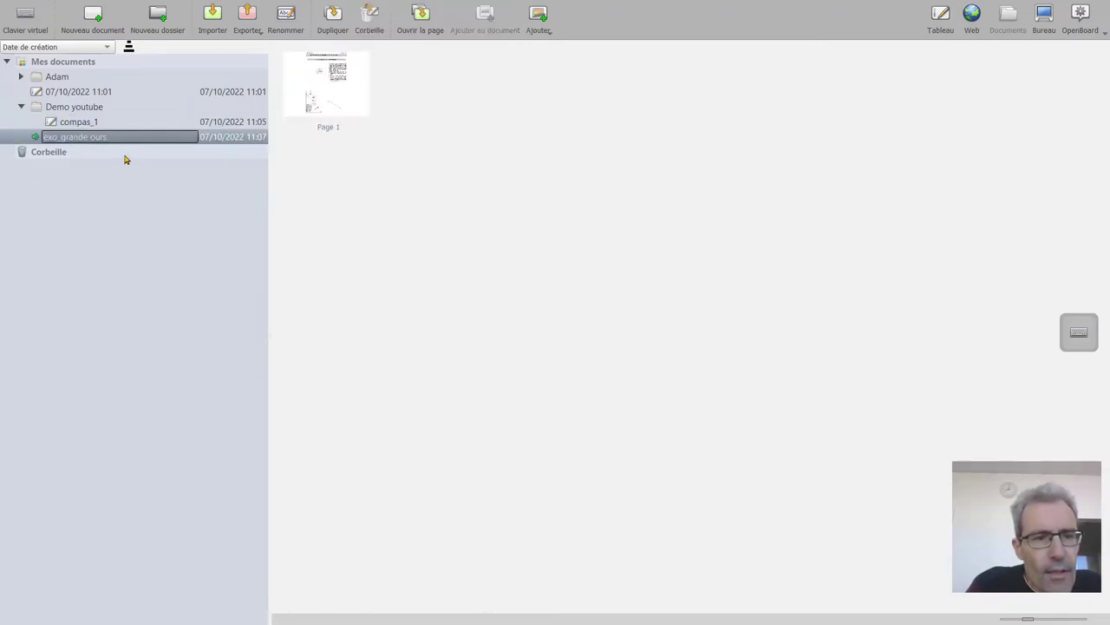
click(80, 124)
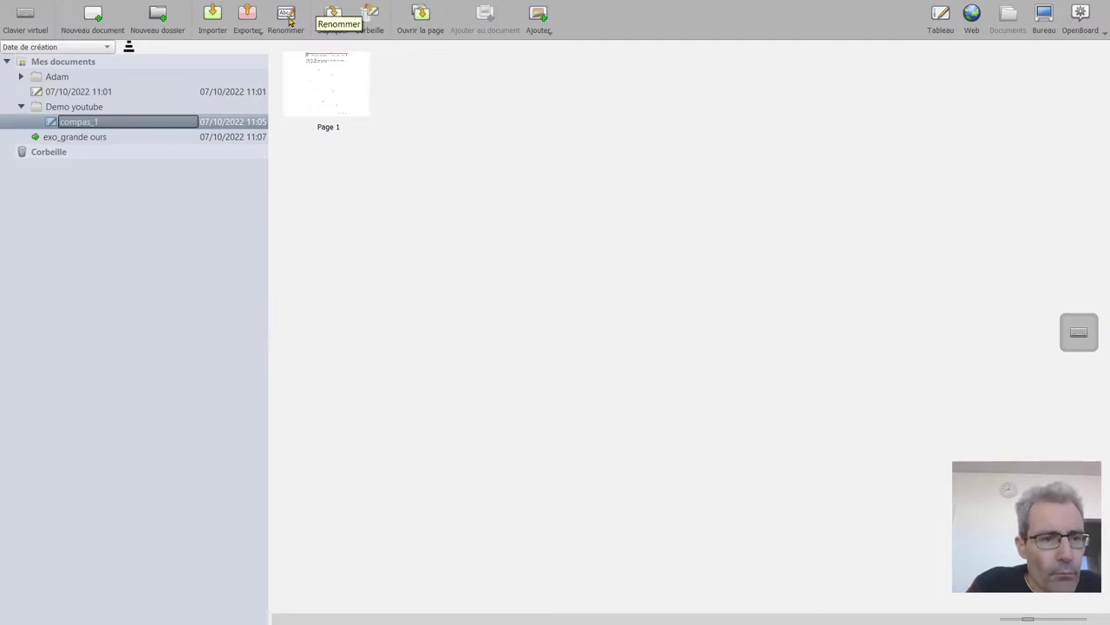
click(95, 141)
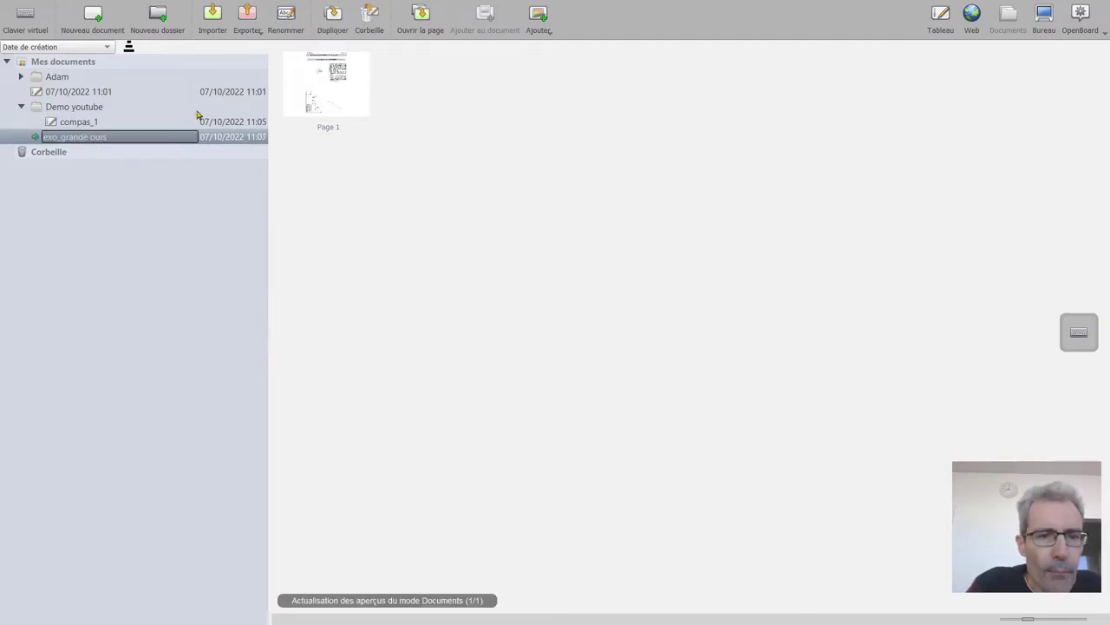
Step: Review the rename option for exo_grande ours and the options for adding images or pages to it, leaving the document unchanged
click(289, 24)
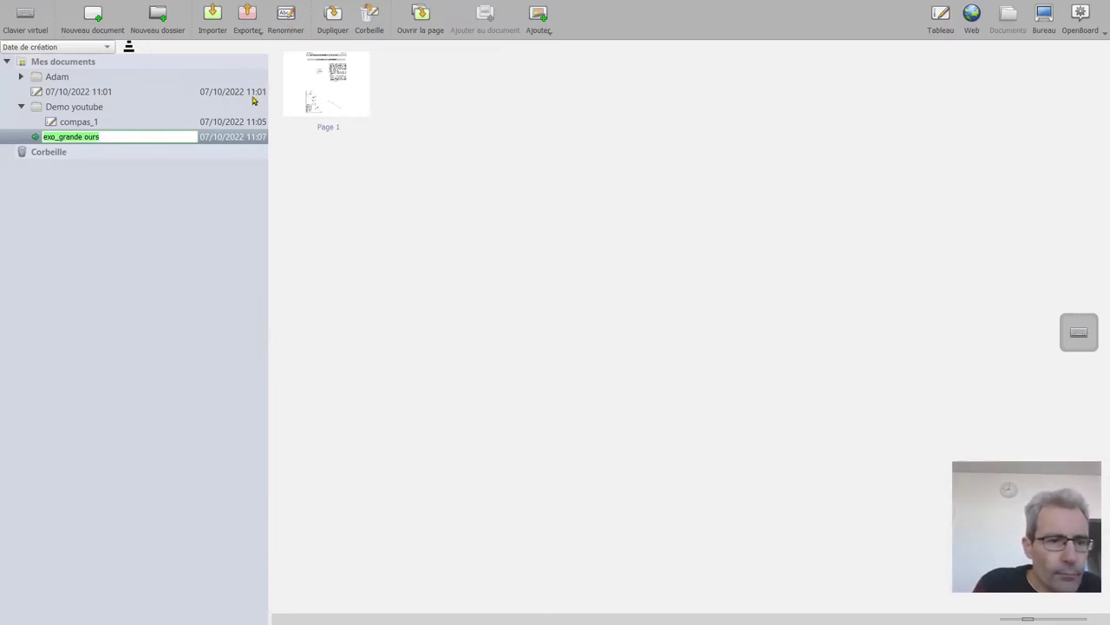
click(178, 208)
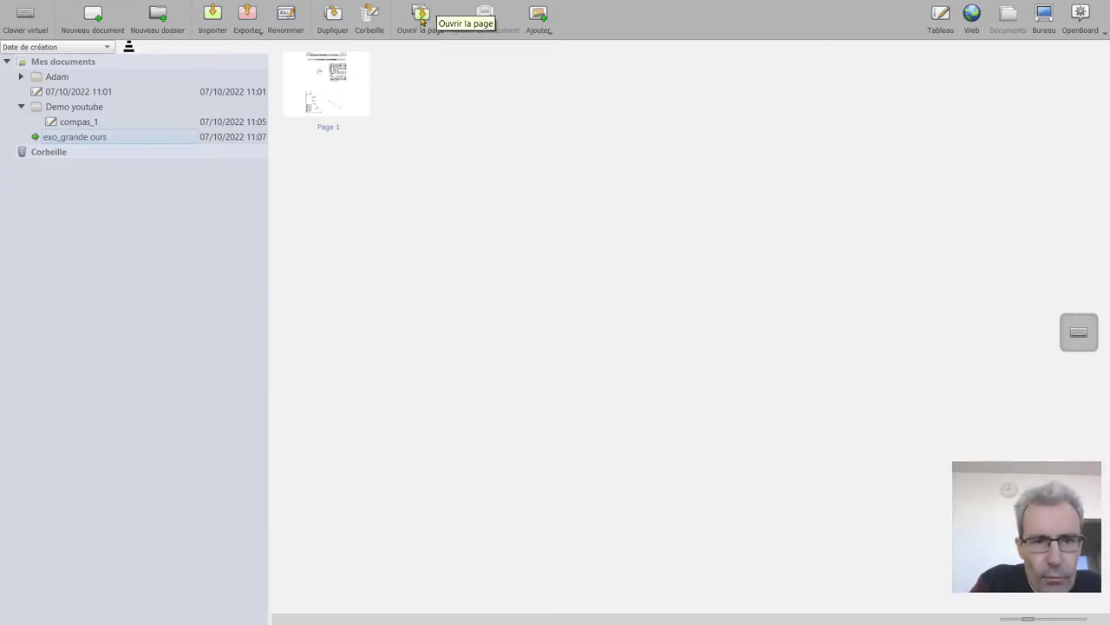
click(552, 36)
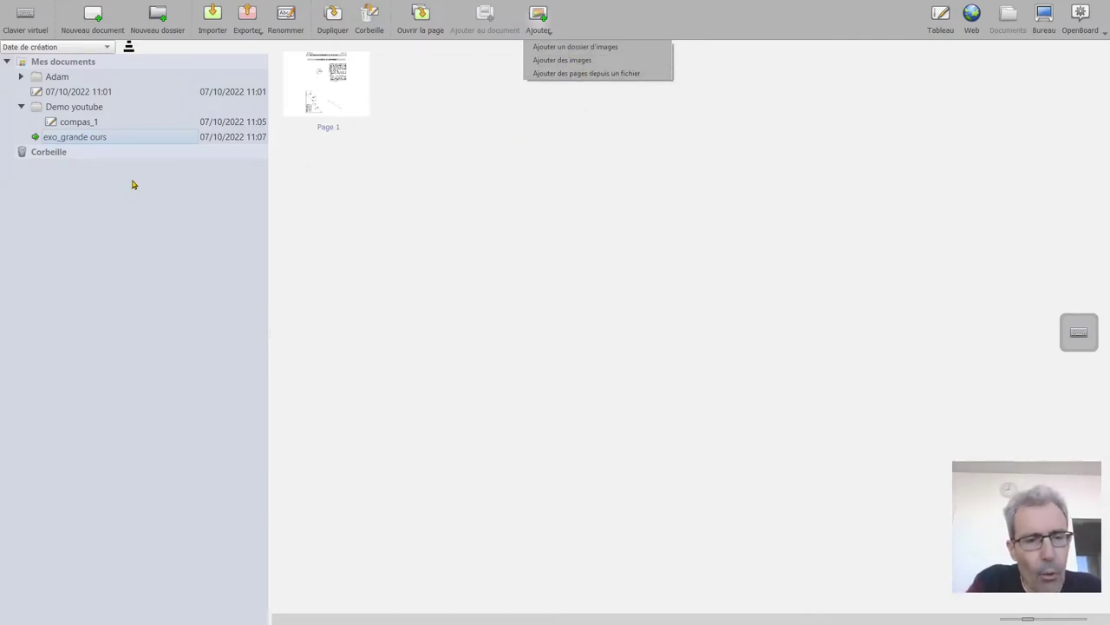
click(377, 183)
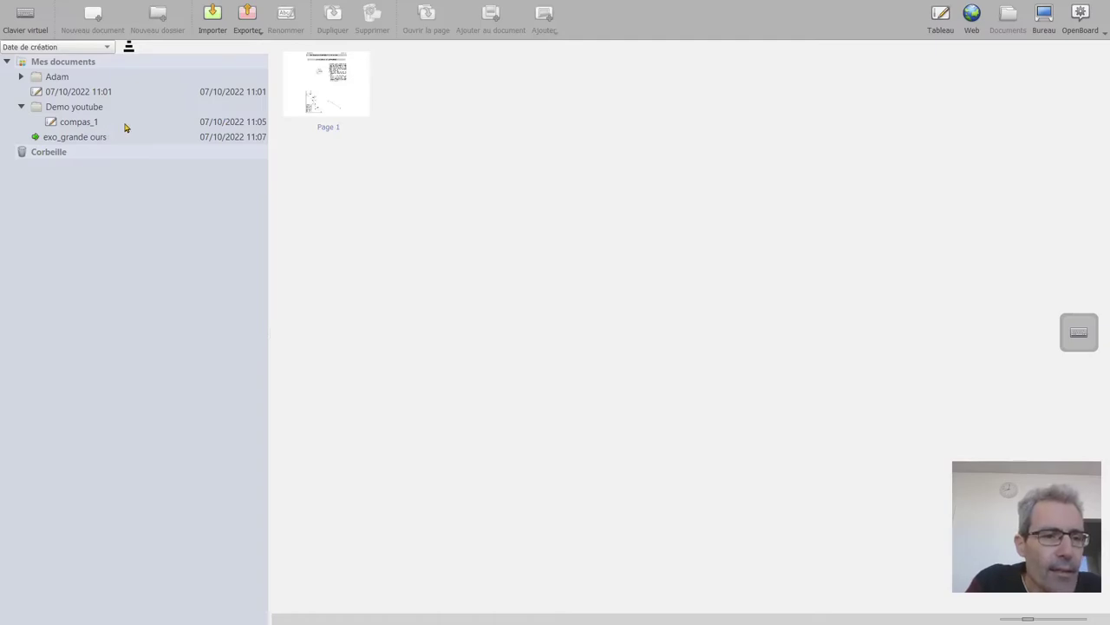
Step: Open the page of the compas_1 document on the board to view the circles worksheet
click(77, 125)
click(76, 125)
click(49, 126)
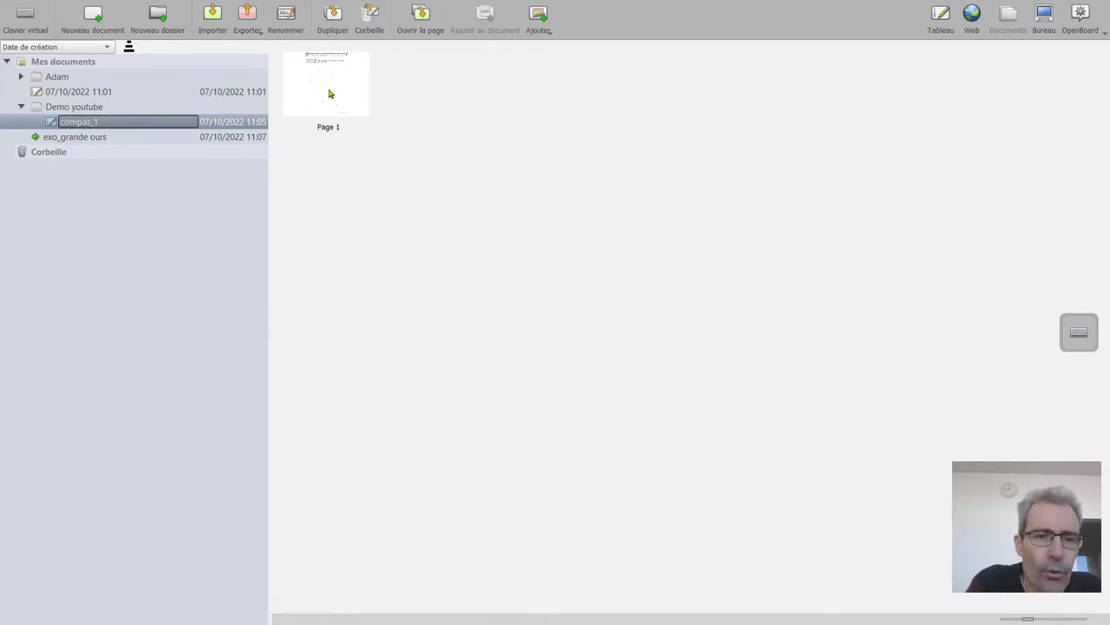
click(423, 16)
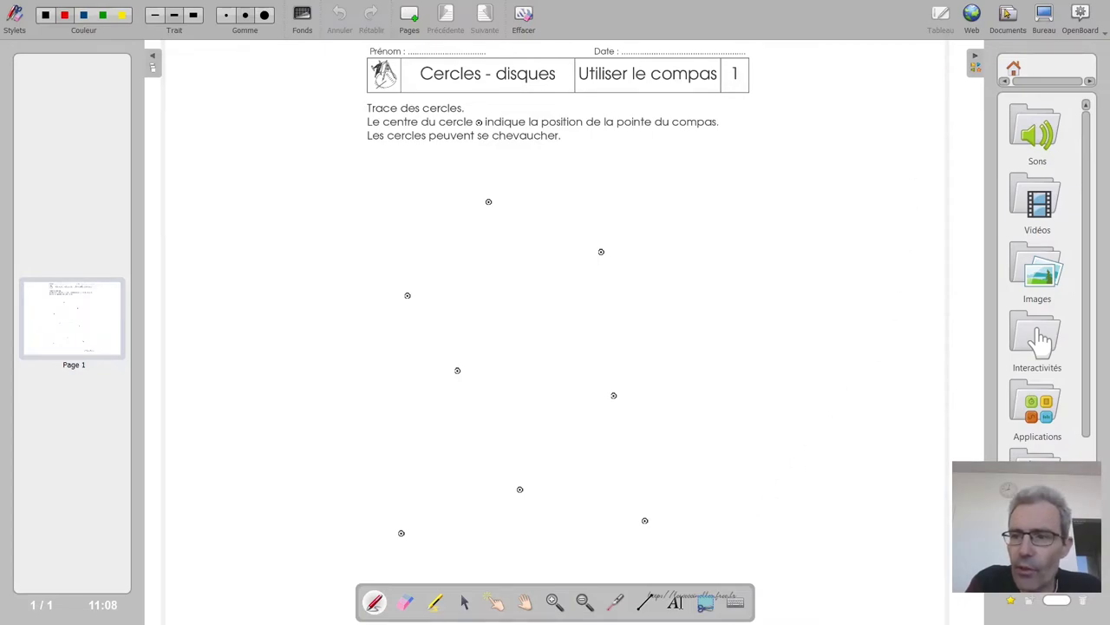
Step: Return to the document manager and open the exo_grande ours page on the board
click(1007, 14)
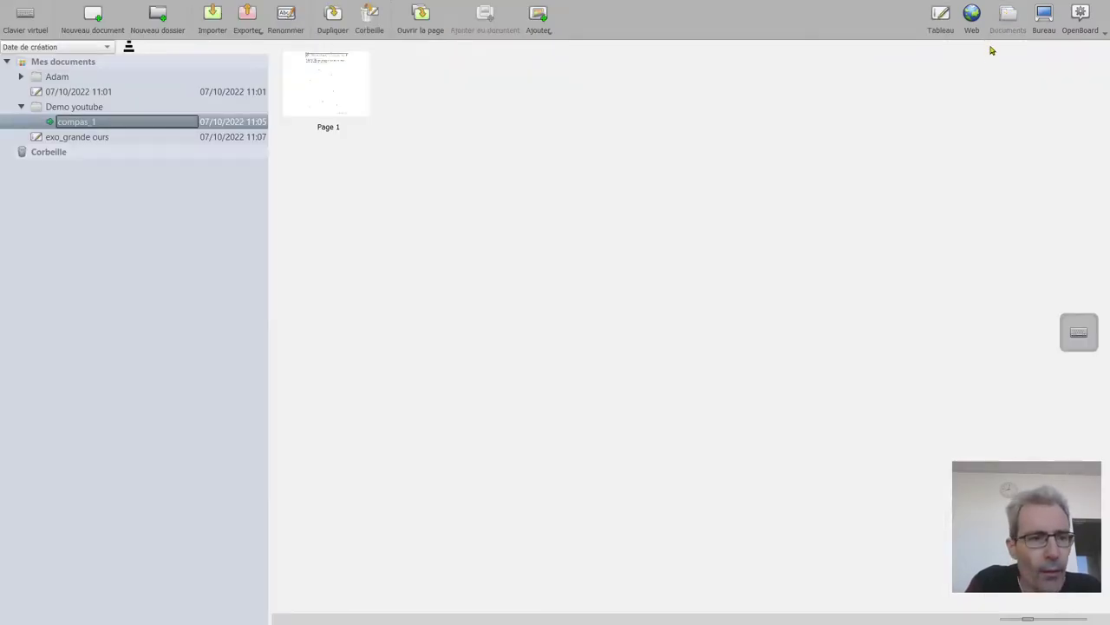
click(89, 140)
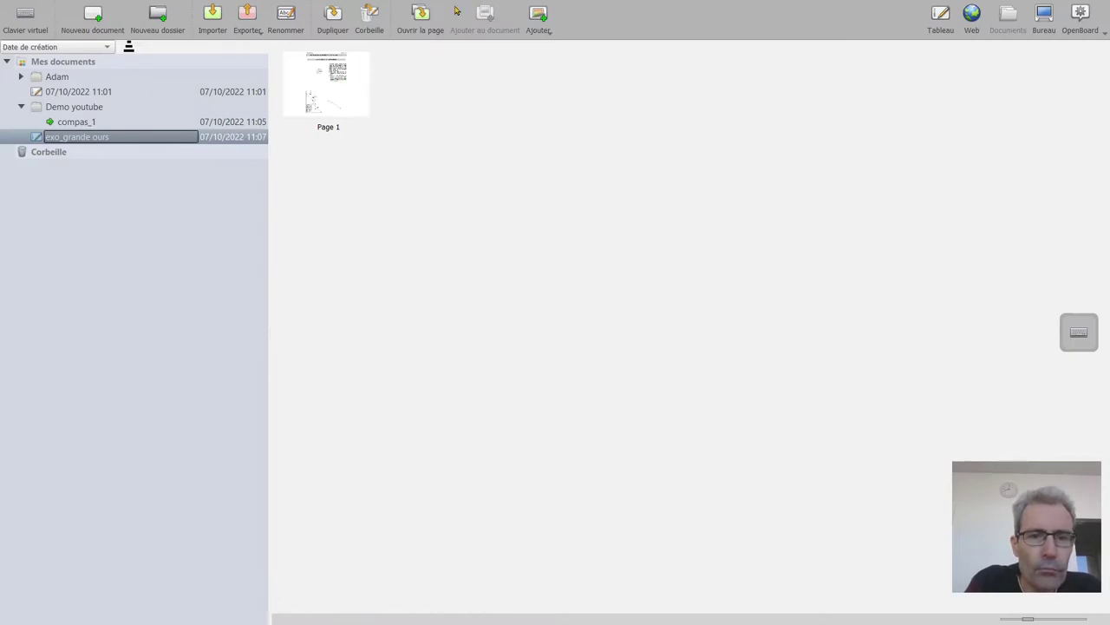
click(336, 85)
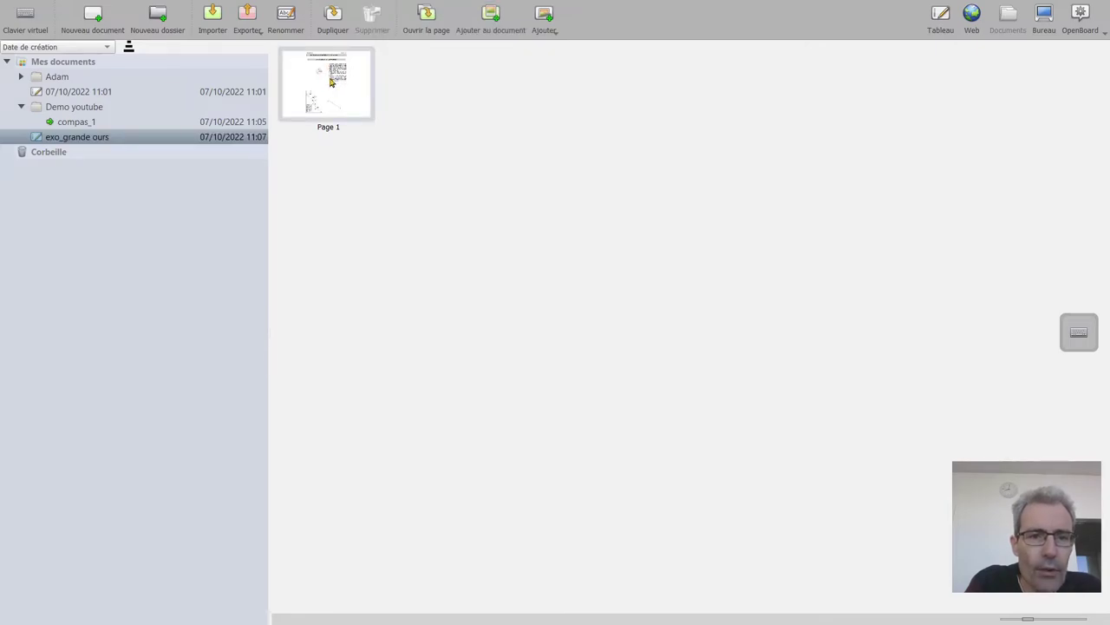
double_click(331, 80)
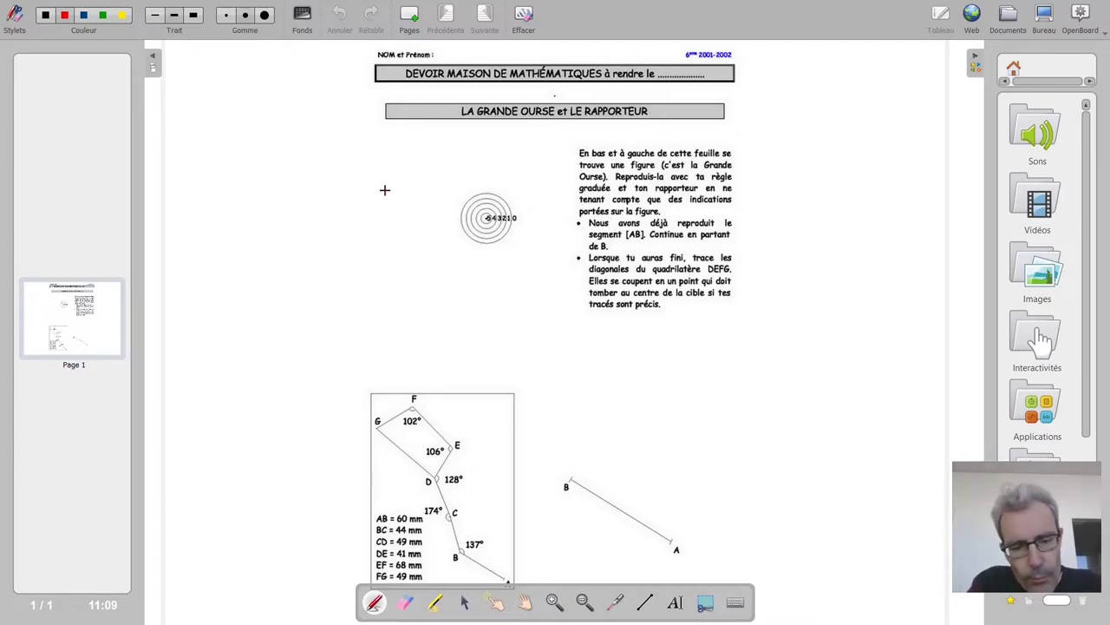
Step: Go back to the document manager and reopen the compas_1 page on the board
click(1009, 17)
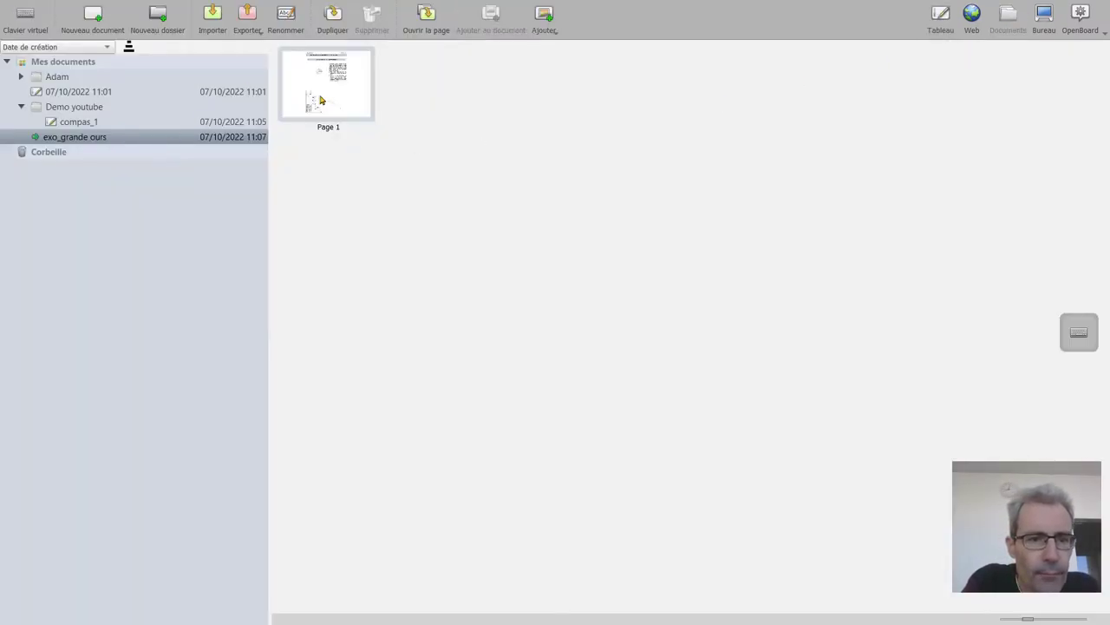
click(65, 122)
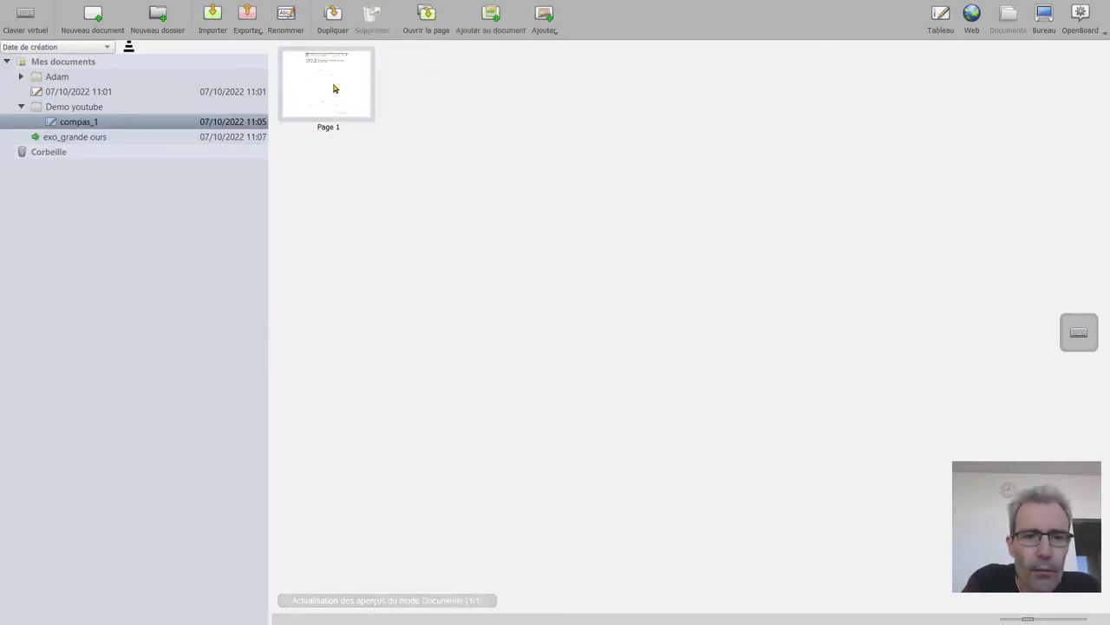
double_click(335, 87)
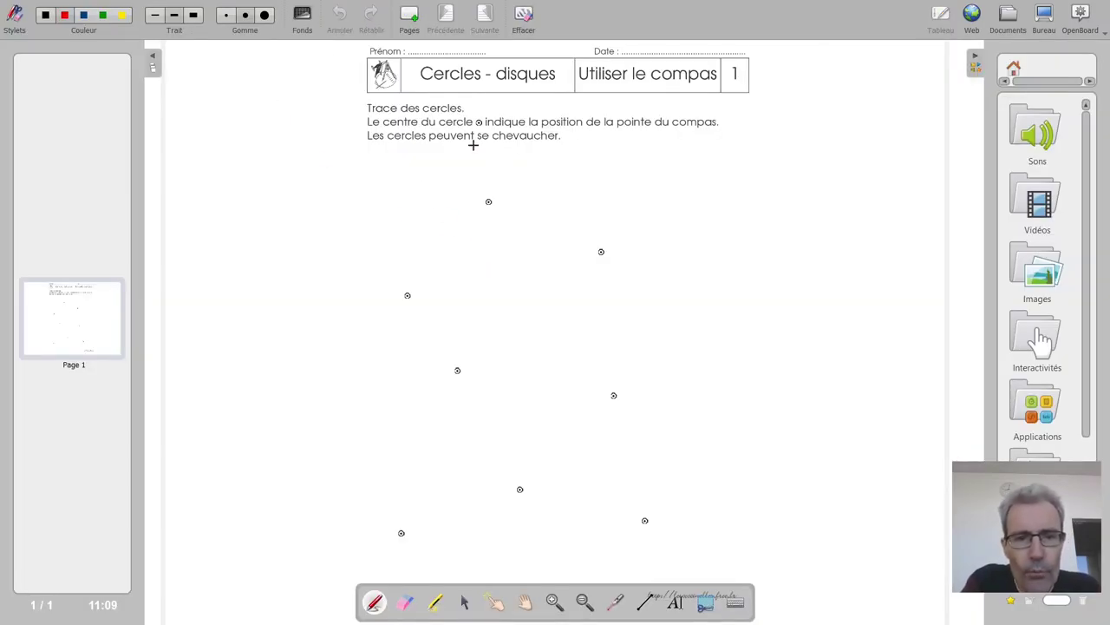
Step: Magnify the compass worksheet's instructions to 2.0x, and zoom back out to the normal page size
click(555, 602)
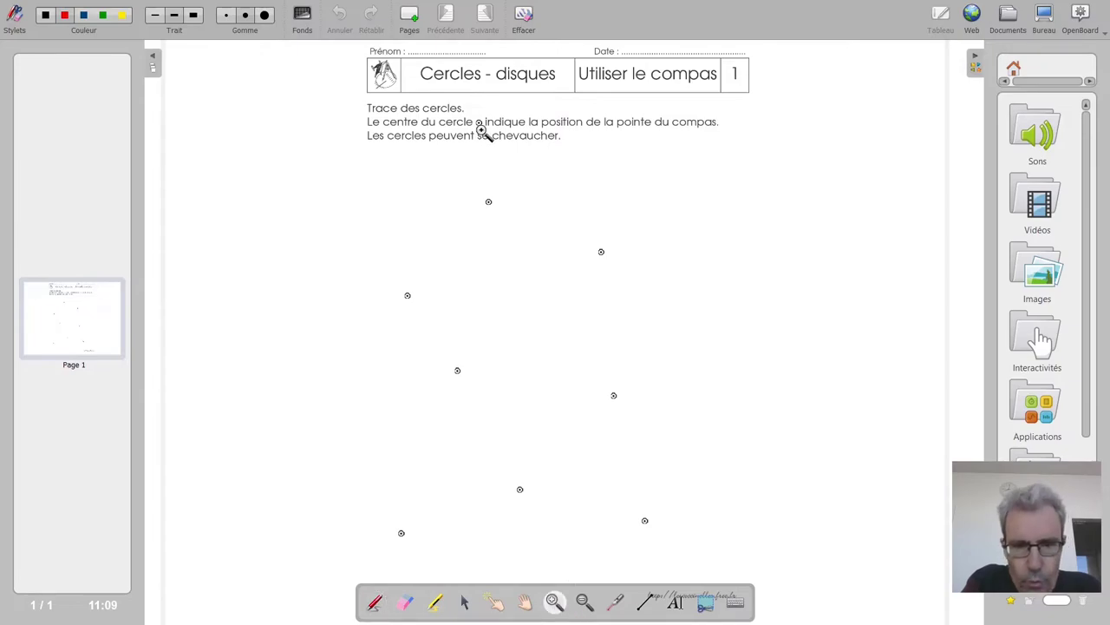
click(479, 128)
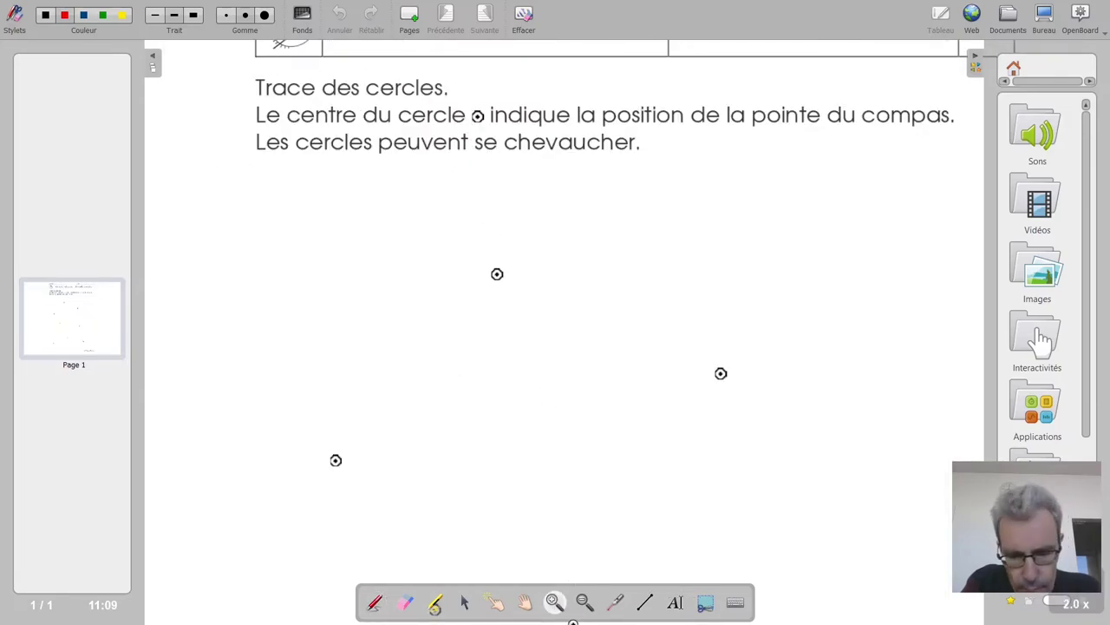
click(584, 601)
click(574, 273)
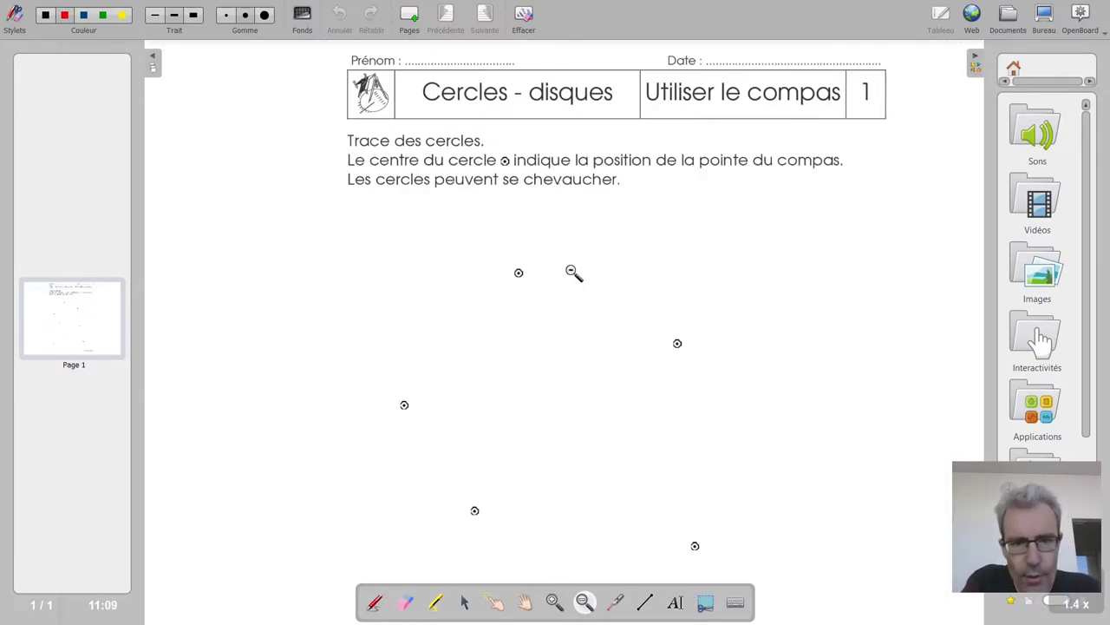
click(574, 273)
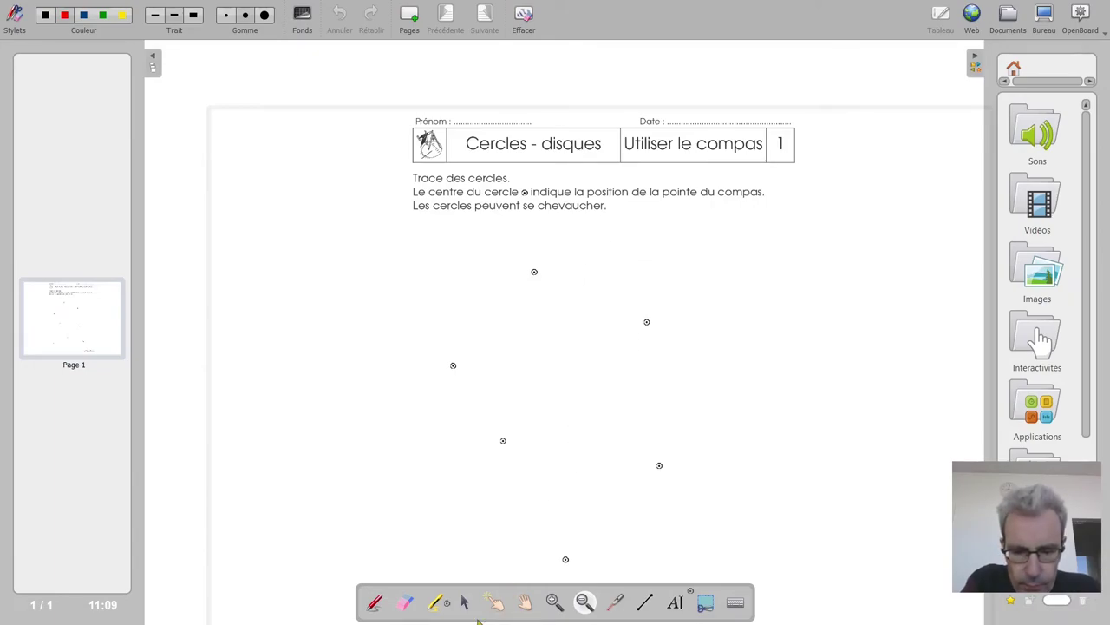
Step: Place the Compas application on the worksheet and draw a full red circle, radius about 3.8, around the marked centre below "Utiliser le compas"
click(526, 601)
drag(533, 338, 374, 206)
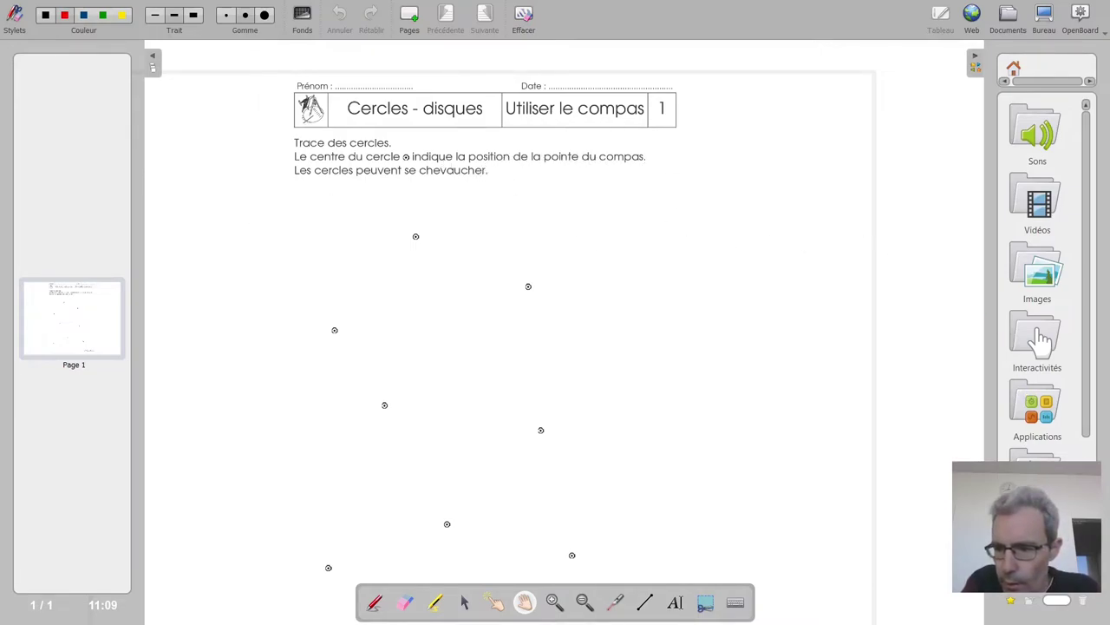
click(1039, 402)
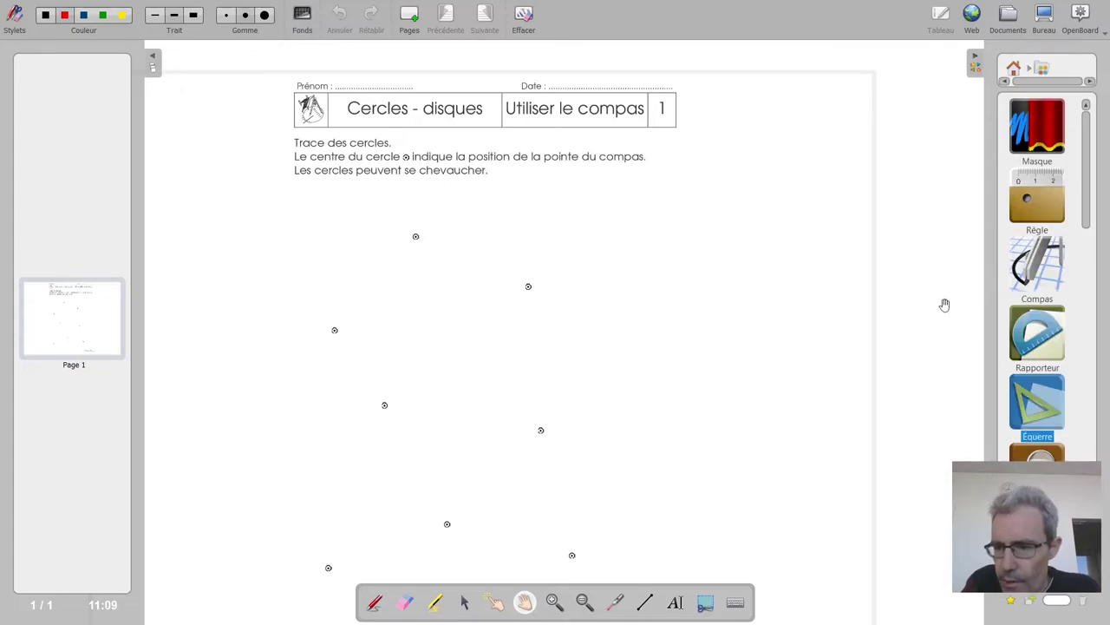
click(1048, 276)
drag(1053, 273, 601, 287)
drag(599, 285, 601, 286)
mouse_move(696, 286)
mouse_down()
mouse_move(623, 287)
mouse_move(640, 253)
mouse_move(436, 228)
mouse_move(554, 397)
mouse_move(644, 284)
mouse_move(642, 265)
mouse_up()
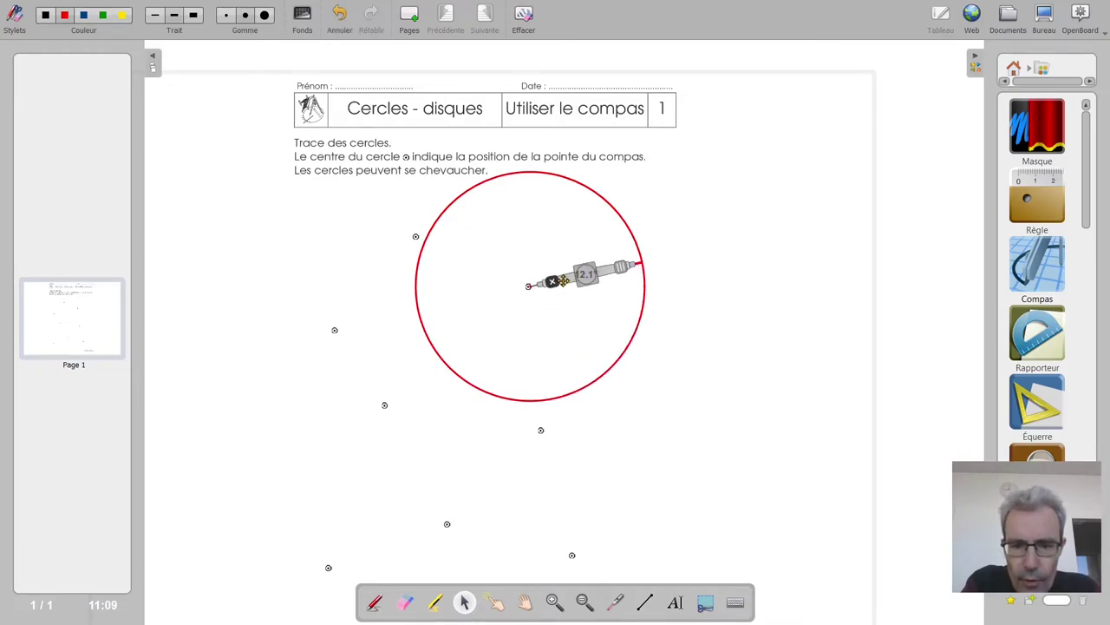
Step: Move the compass to the marked centre west of the red circle and draw a full green circle with a radius of about 3.8
drag(568, 279, 373, 325)
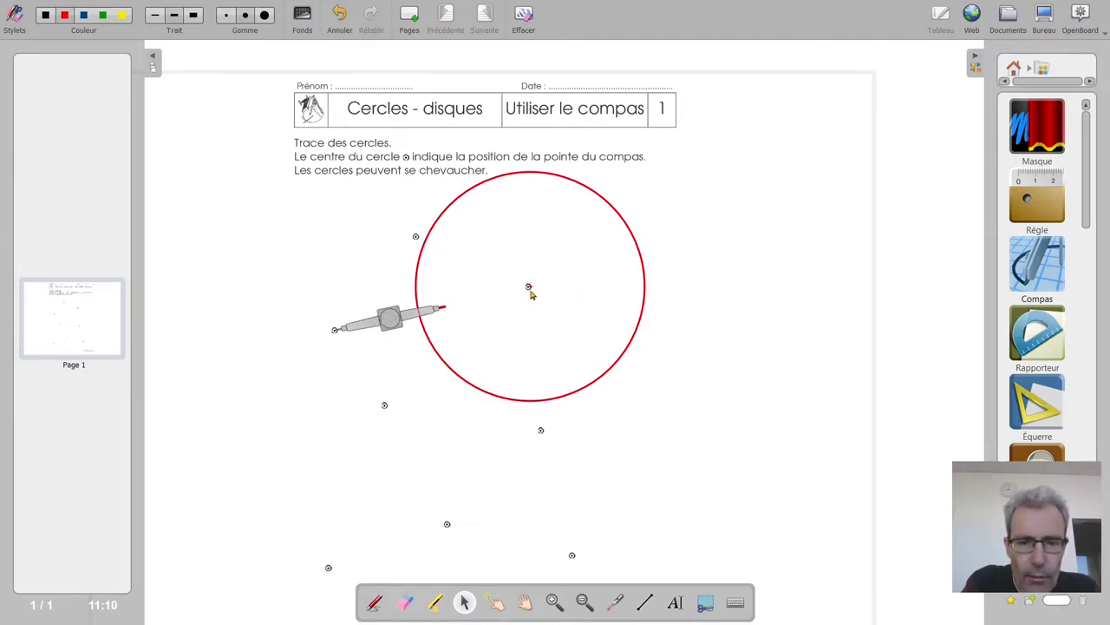
click(102, 15)
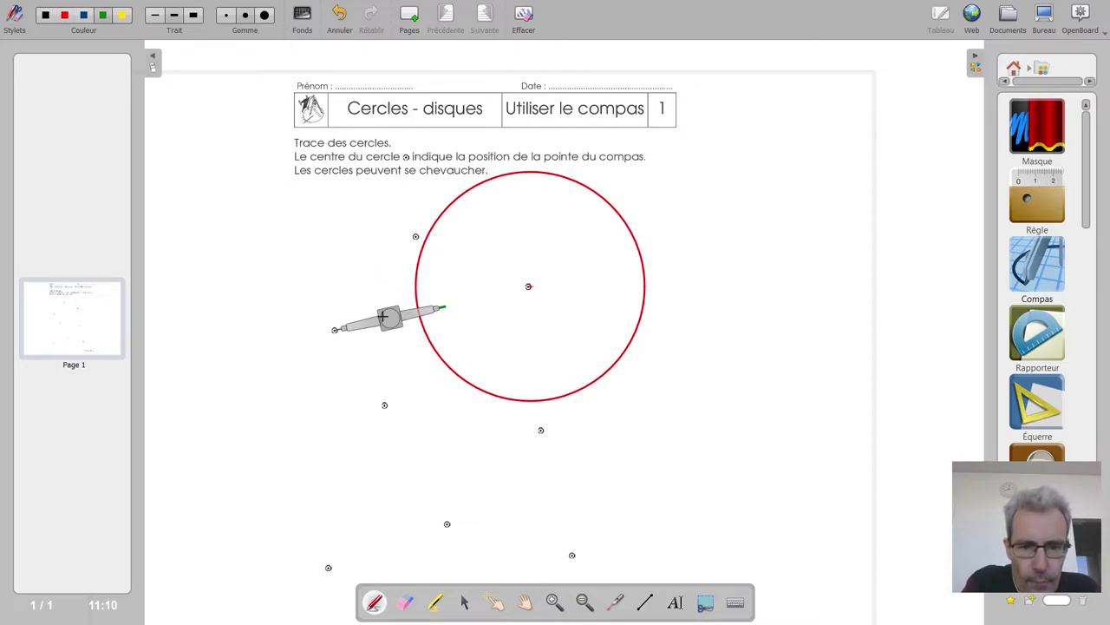
click(465, 603)
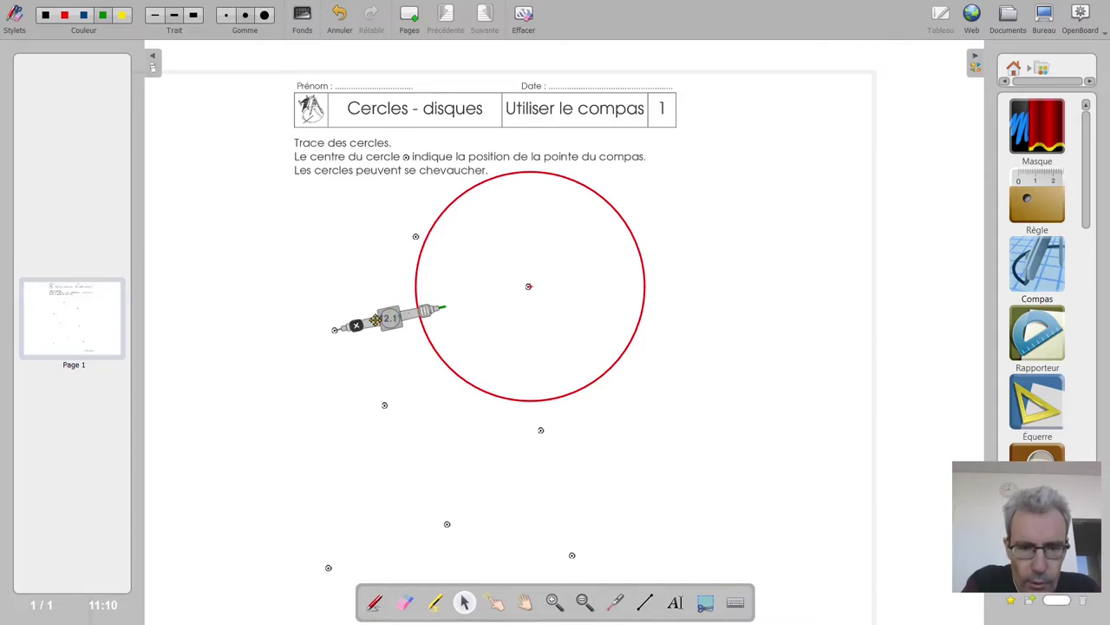
mouse_move(445, 307)
mouse_move(445, 307)
mouse_down()
mouse_move(292, 223)
mouse_move(301, 427)
mouse_move(446, 340)
mouse_move(440, 292)
mouse_up()
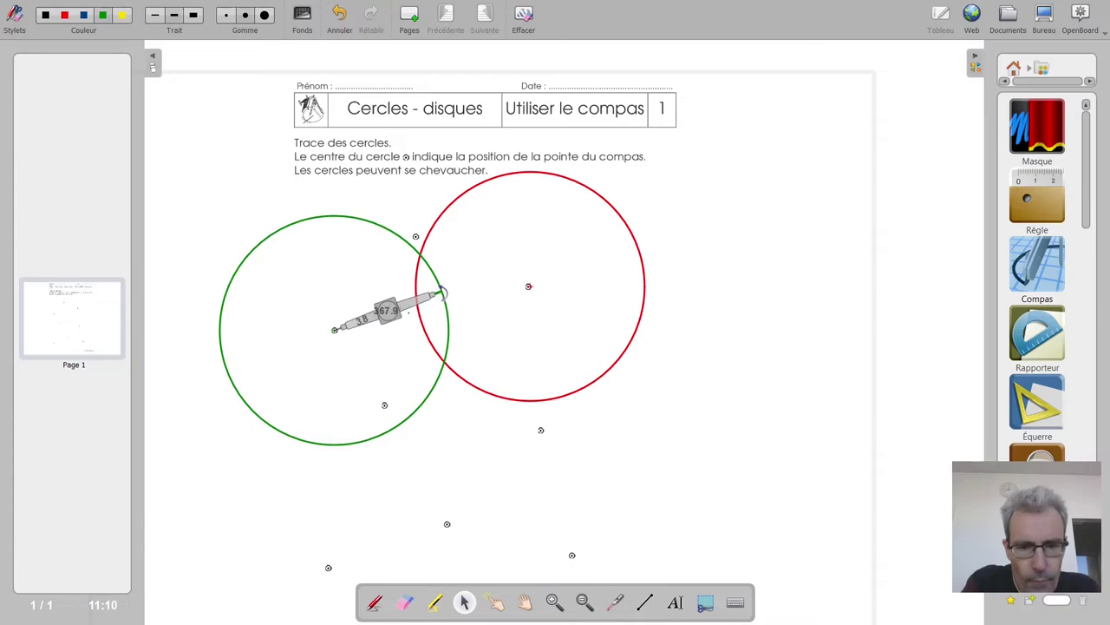
Step: Move the compass from the green circle's centre towards the marked centre just below the red circle
drag(375, 317, 581, 358)
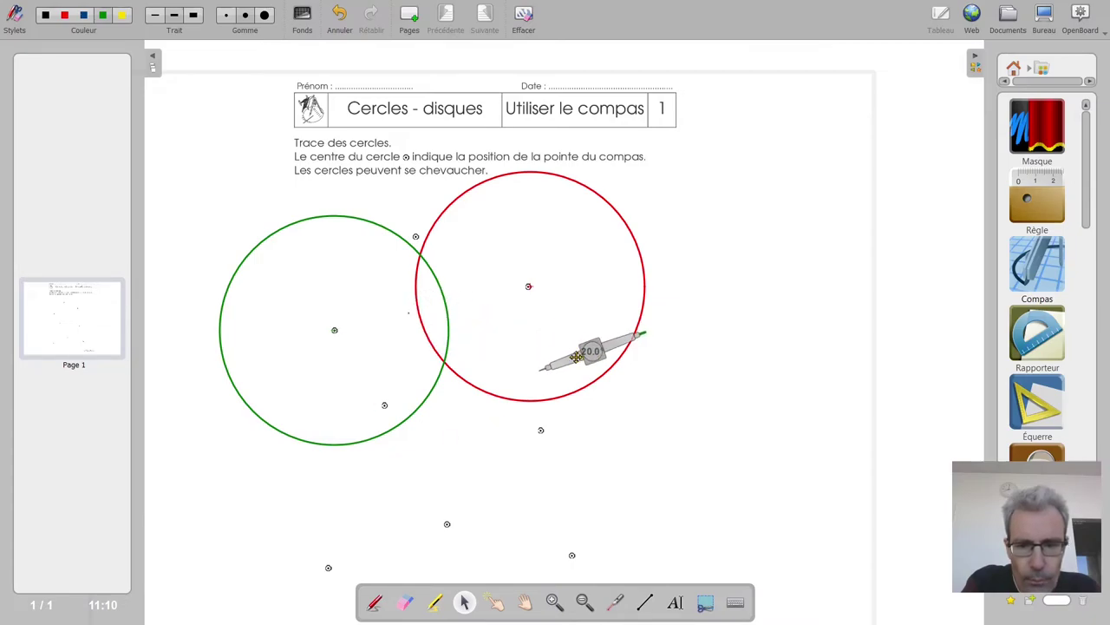